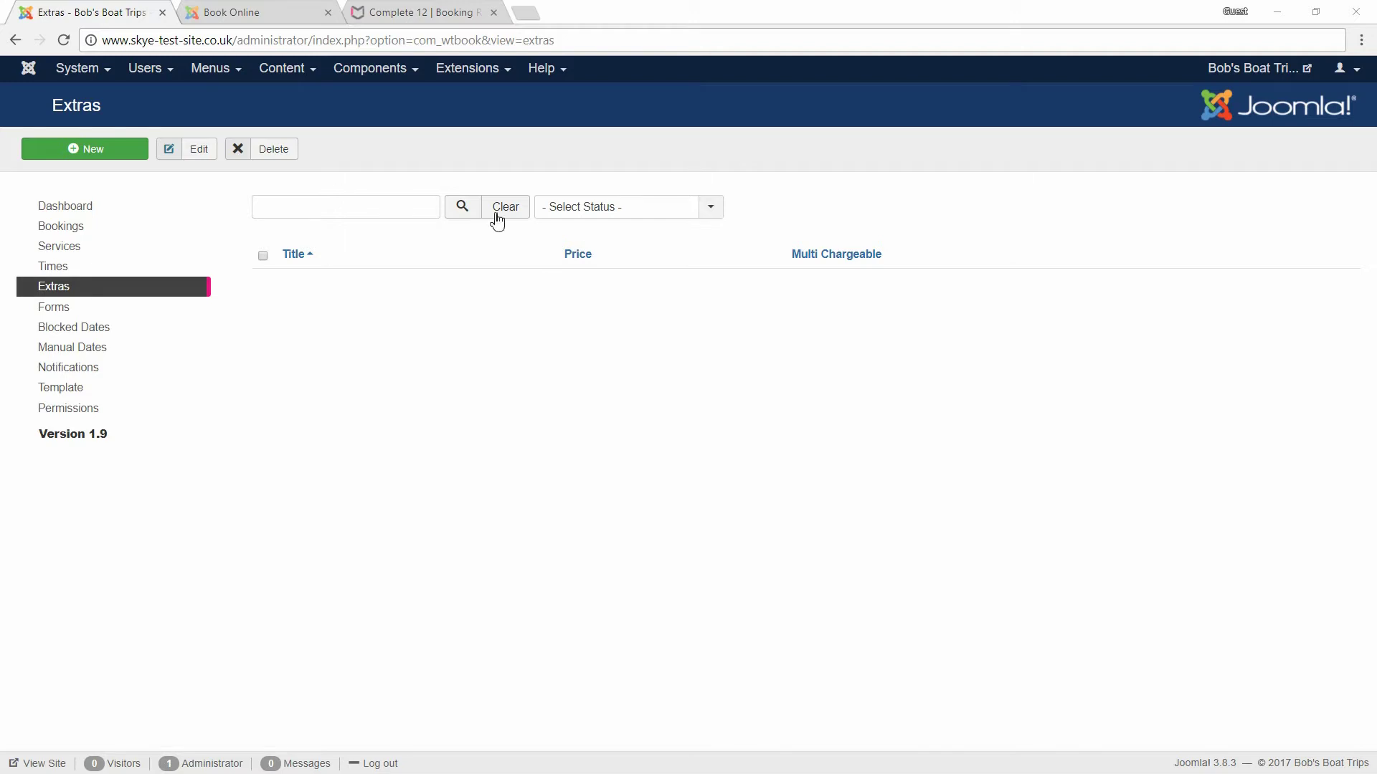
Create a new extra in the booking component titled "Fishing Rod Hire - £5"
{"action": "left_click", "coordinate": [254, 13]}
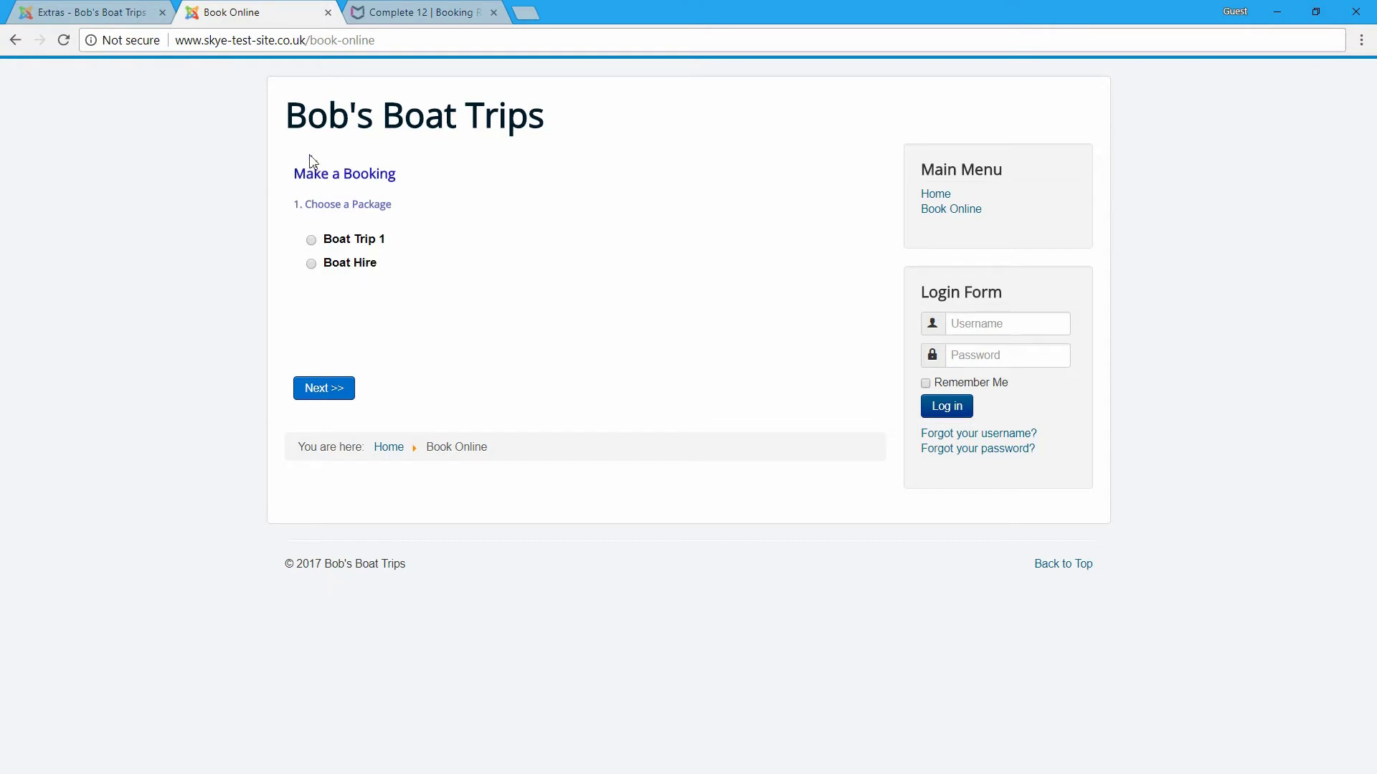
{"action": "left_click", "coordinate": [100, 11]}
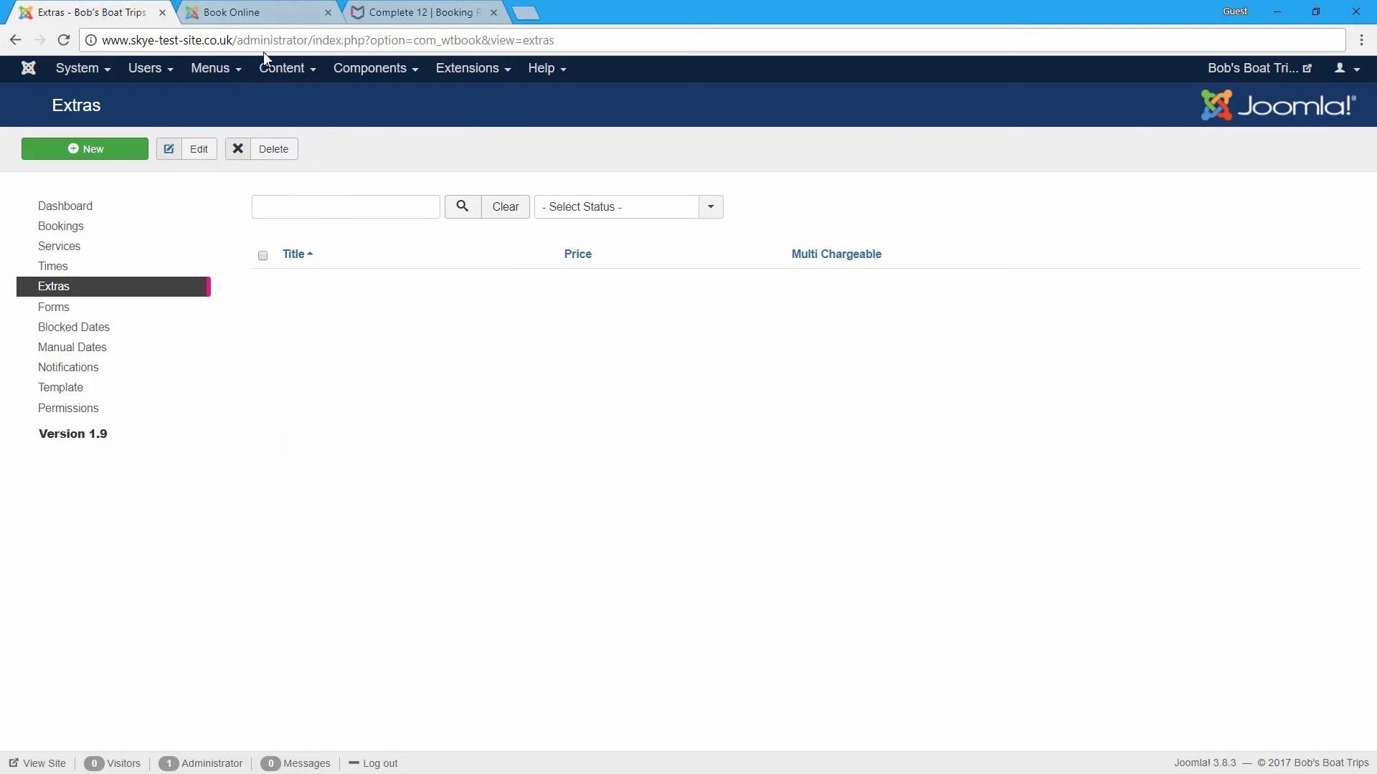
{"action": "left_click", "coordinate": [118, 149]}
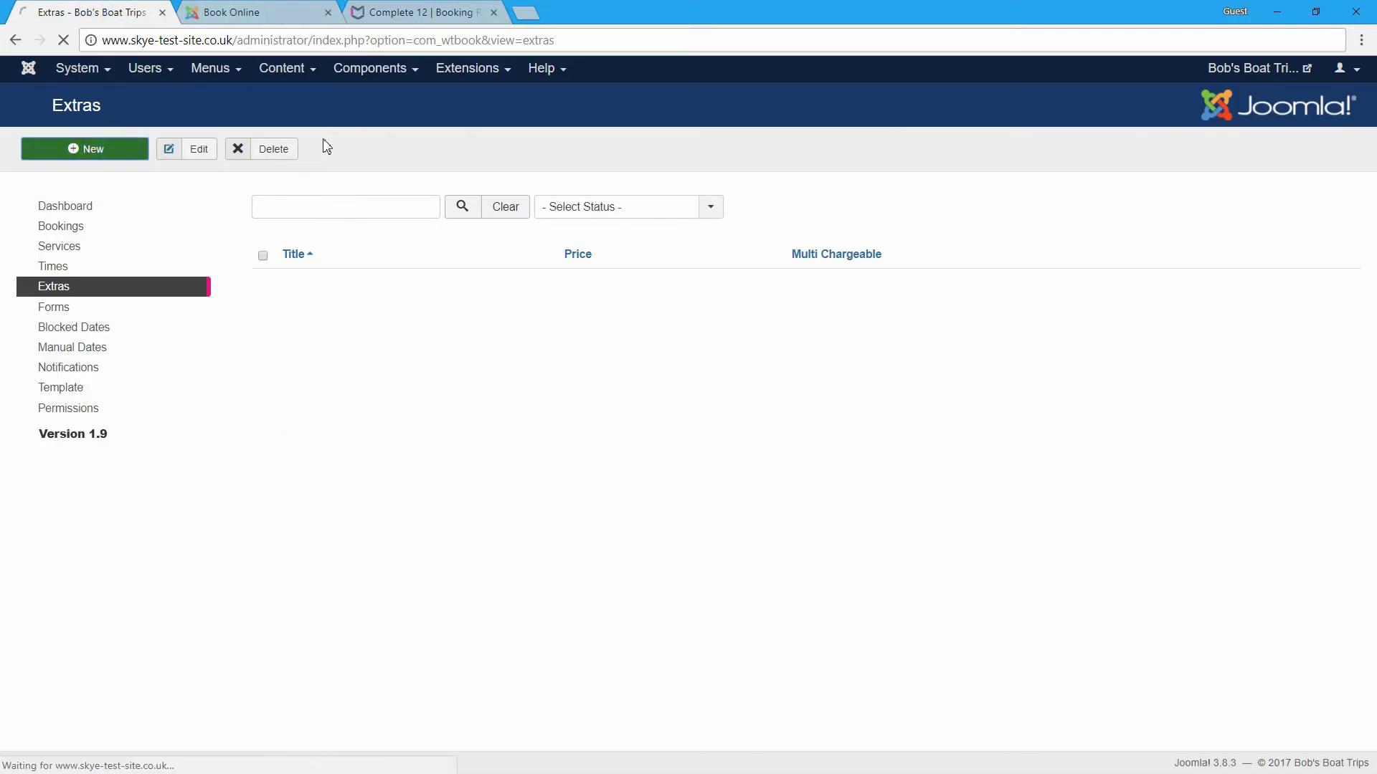
{"action": "left_click", "coordinate": [474, 294]}
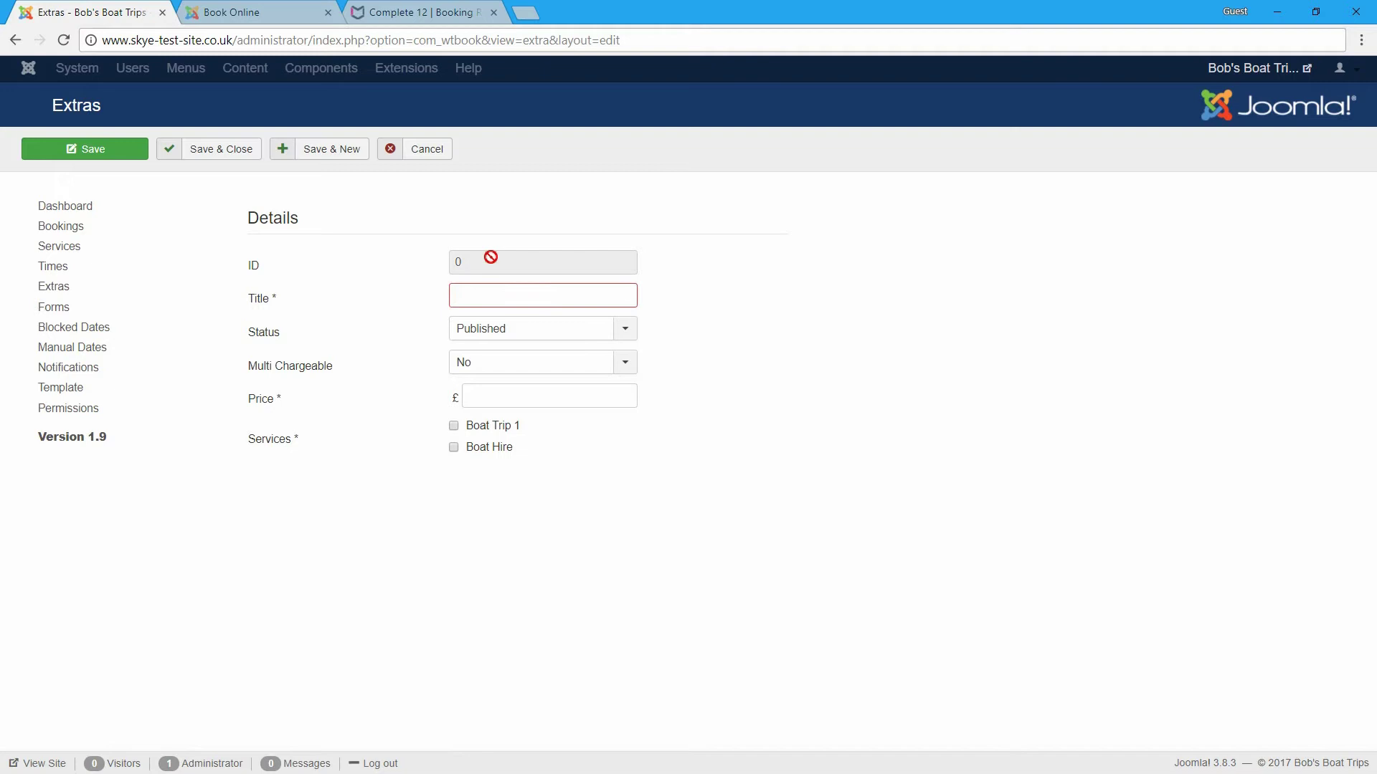
{"action": "type", "text": "Fish"}
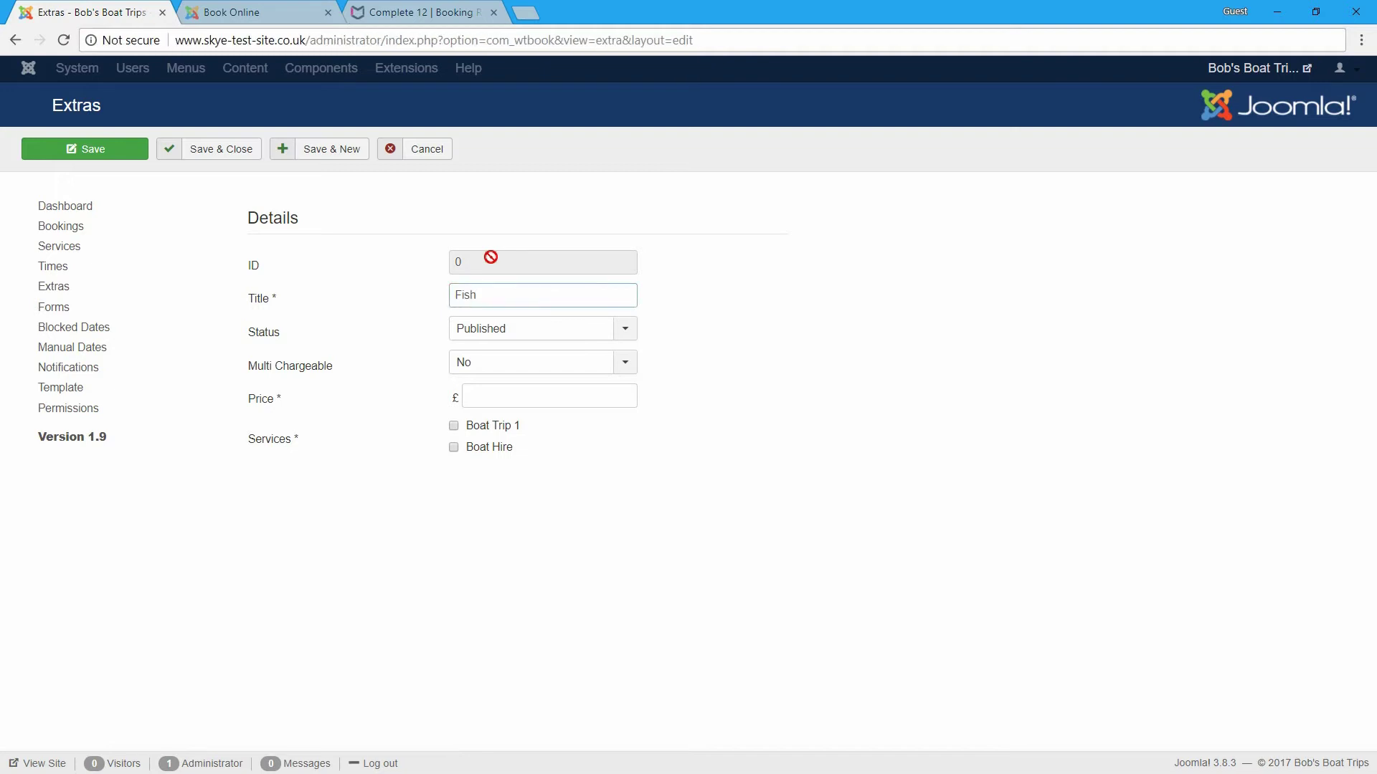
{"action": "type", "text": "ing Rod Hire - £5"}
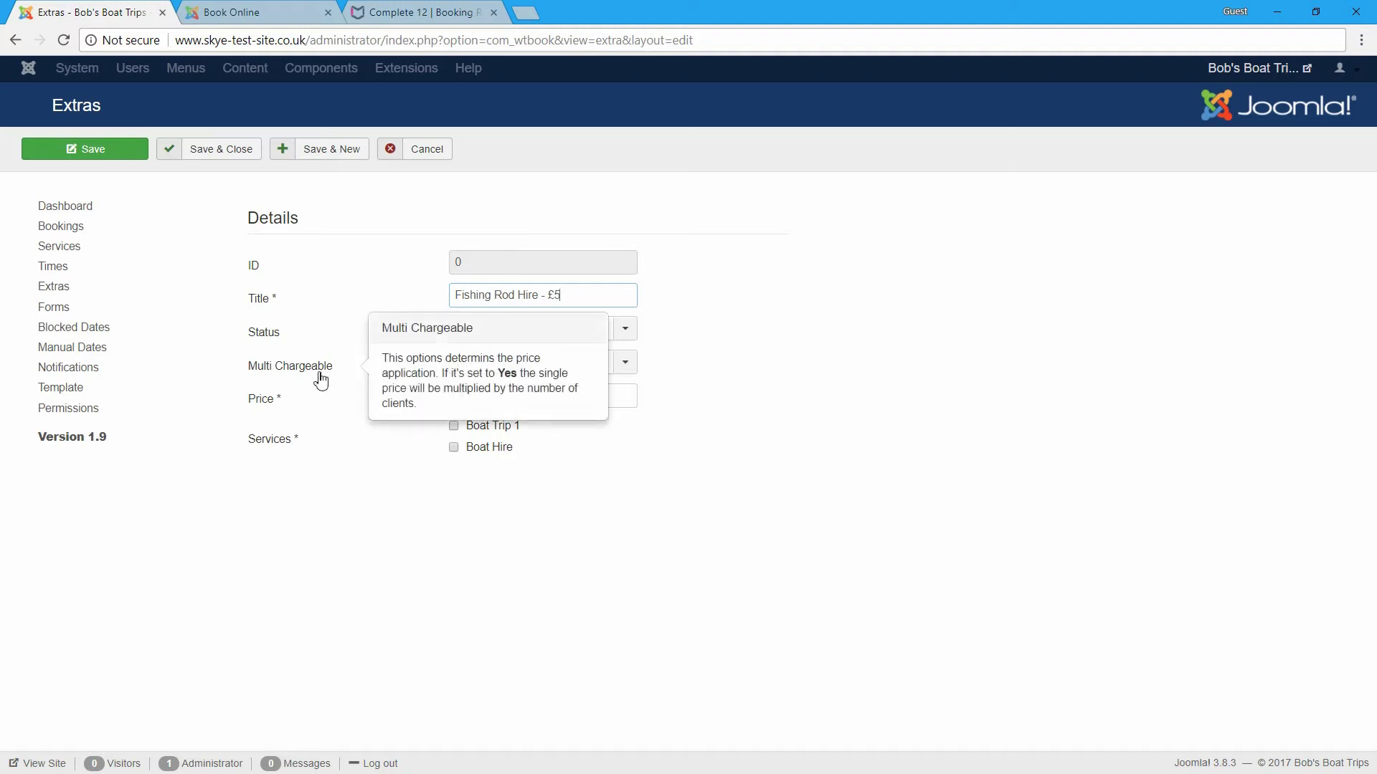
Make the extra multi chargeable at £5.00, assign it to the Boat Hire service, and save and close it
{"action": "left_click", "coordinate": [525, 368]}
{"action": "left_click", "coordinate": [511, 387]}
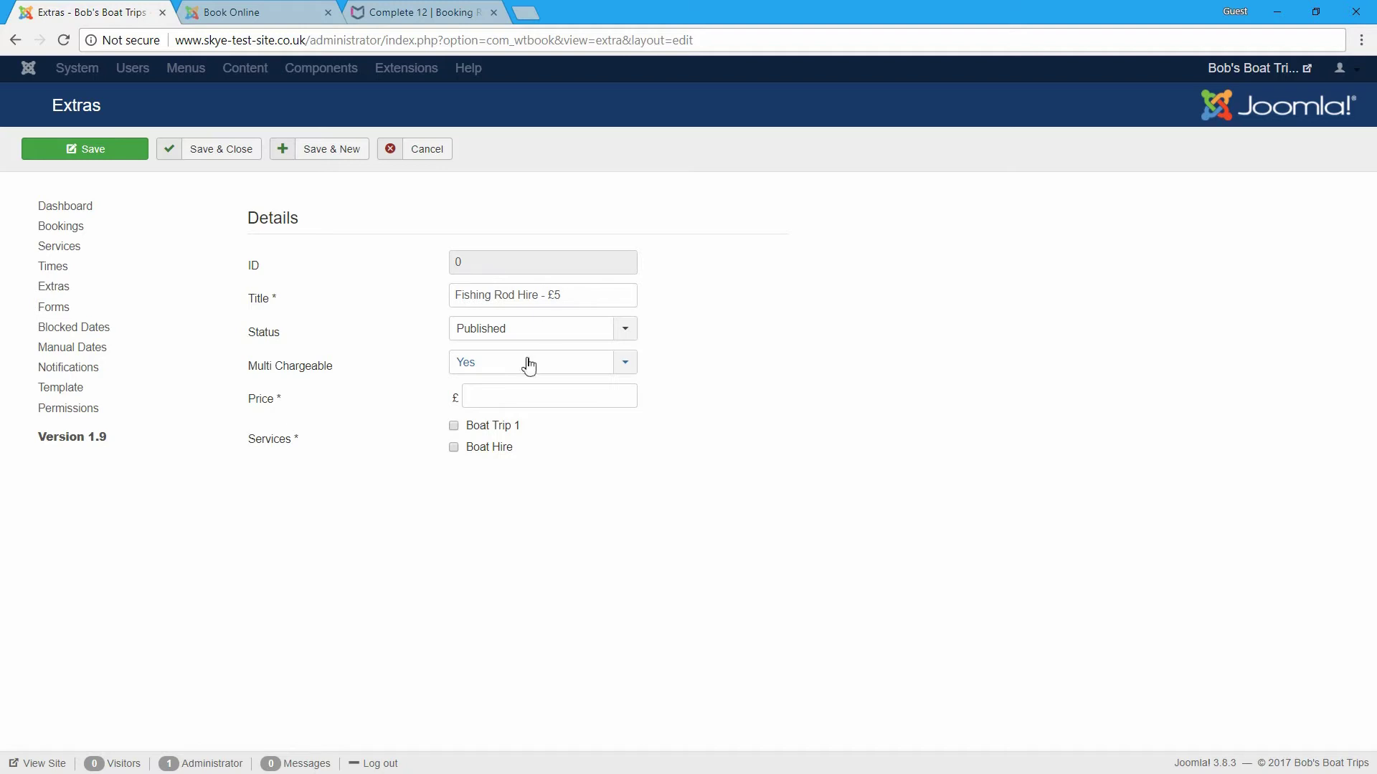
{"action": "left_click", "coordinate": [507, 392]}
{"action": "type", "text": "5.00"}
{"action": "left_click", "coordinate": [488, 451]}
{"action": "left_click", "coordinate": [188, 150]}
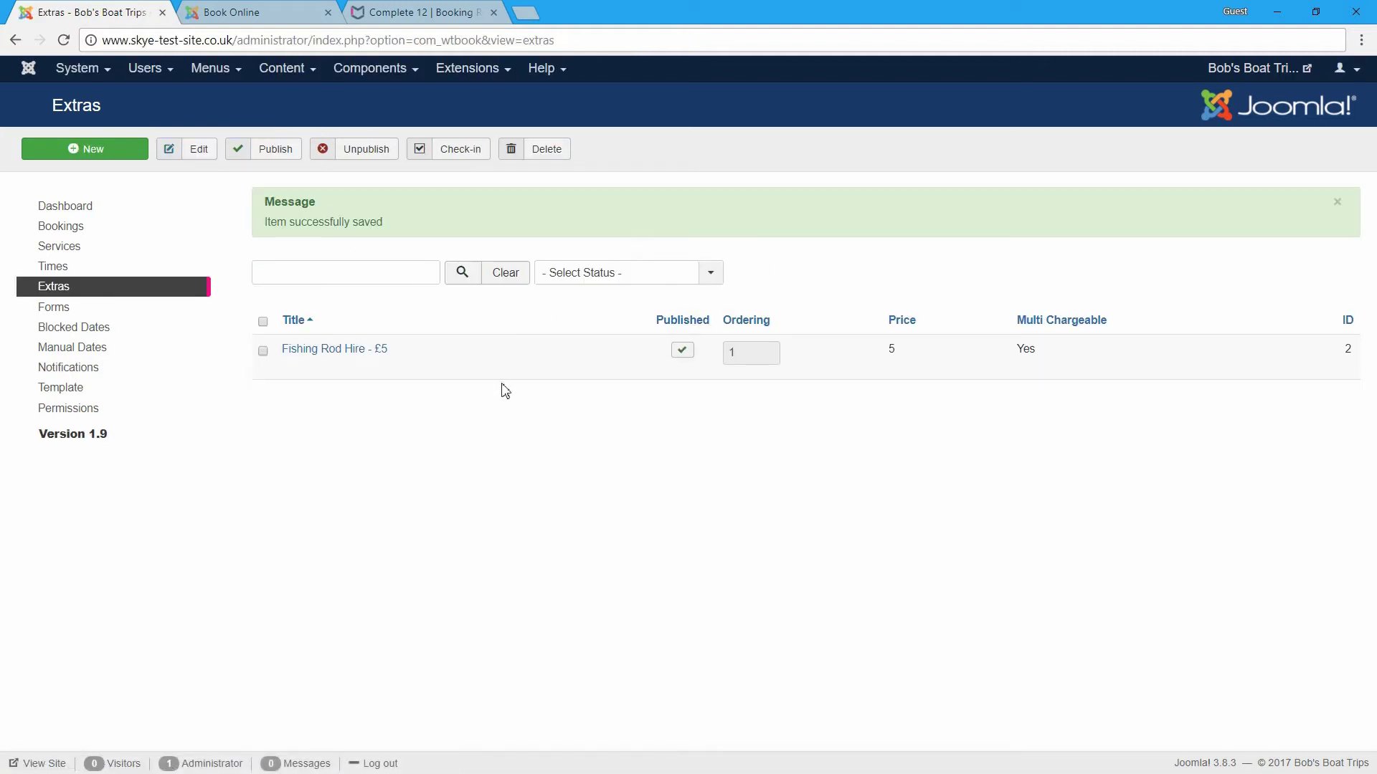
Reload the public Book Online page and choose the Boat Hire package for 9th May 2018
{"action": "left_click", "coordinate": [256, 18]}
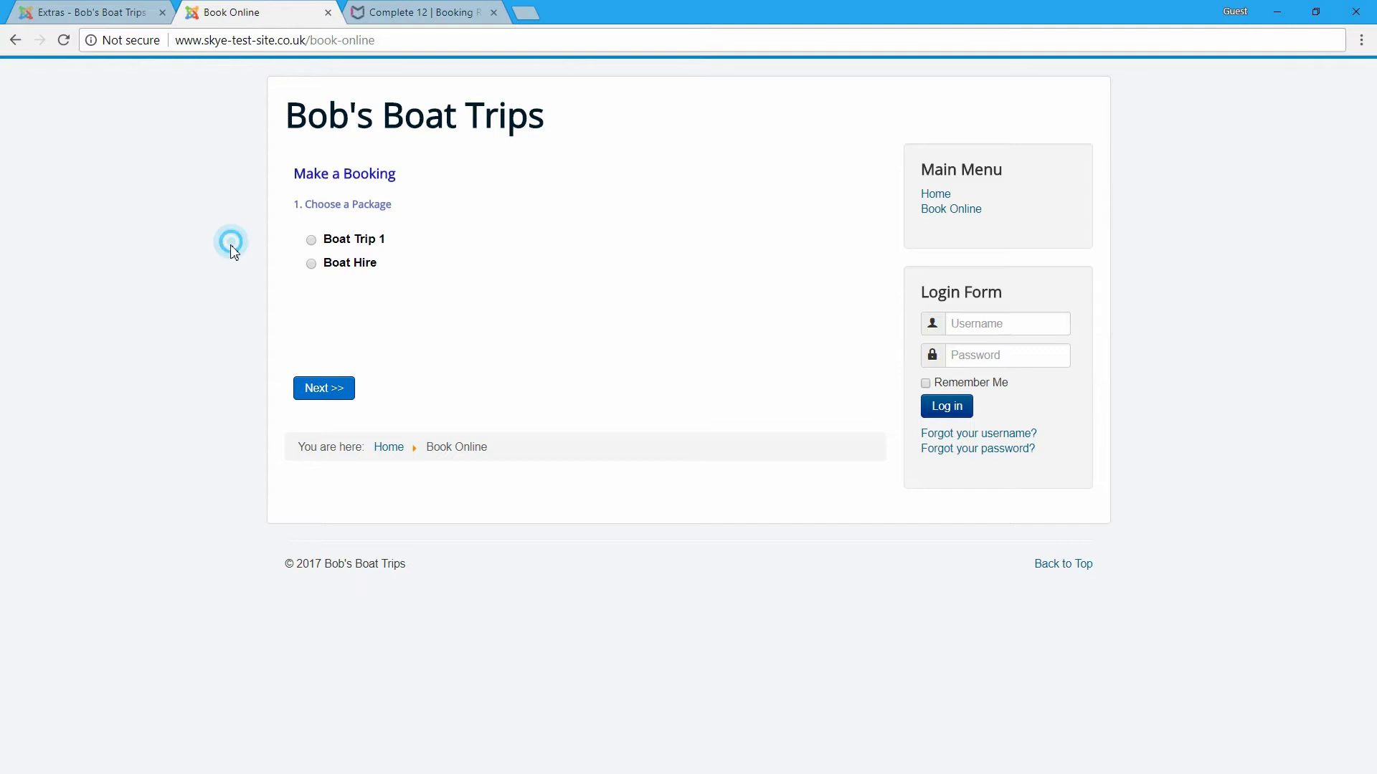
{"action": "key", "text": "F5"}
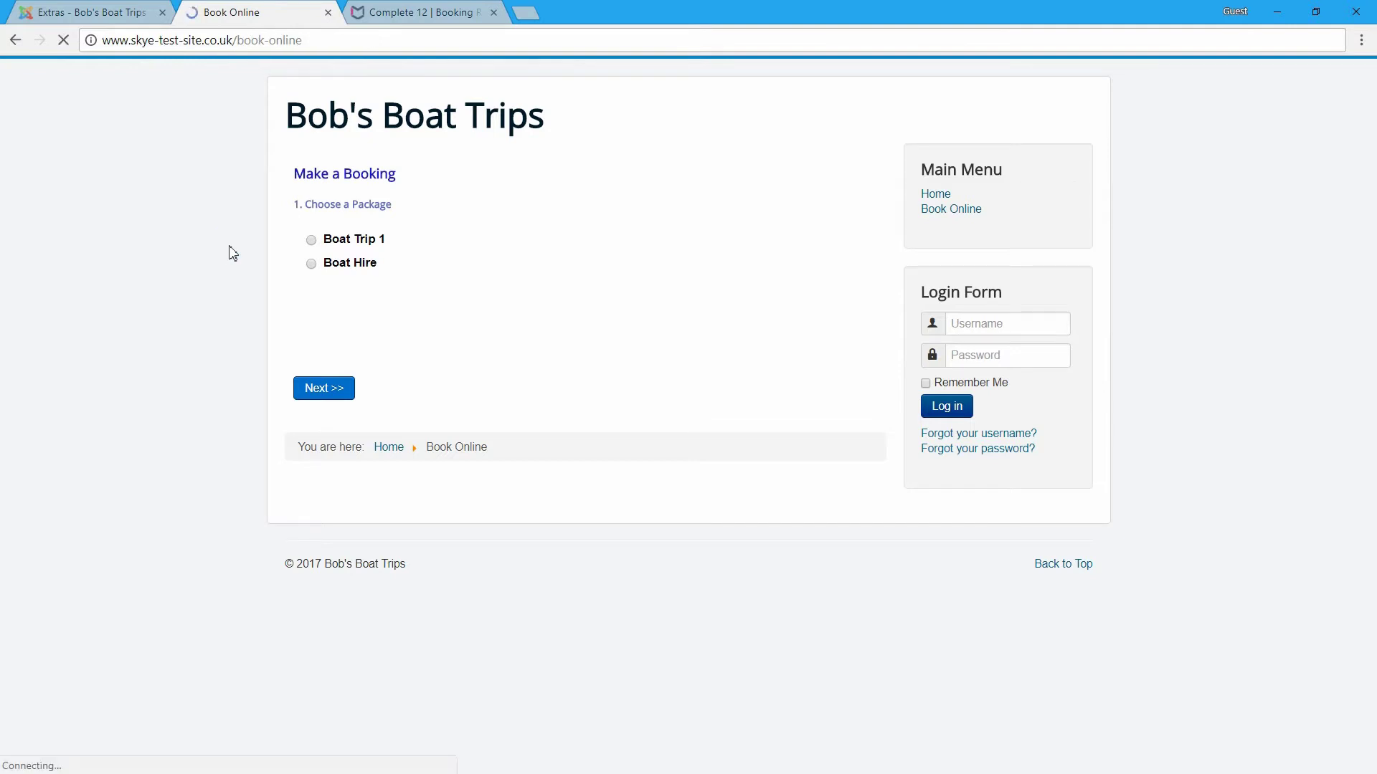
{"action": "left_click", "coordinate": [328, 271]}
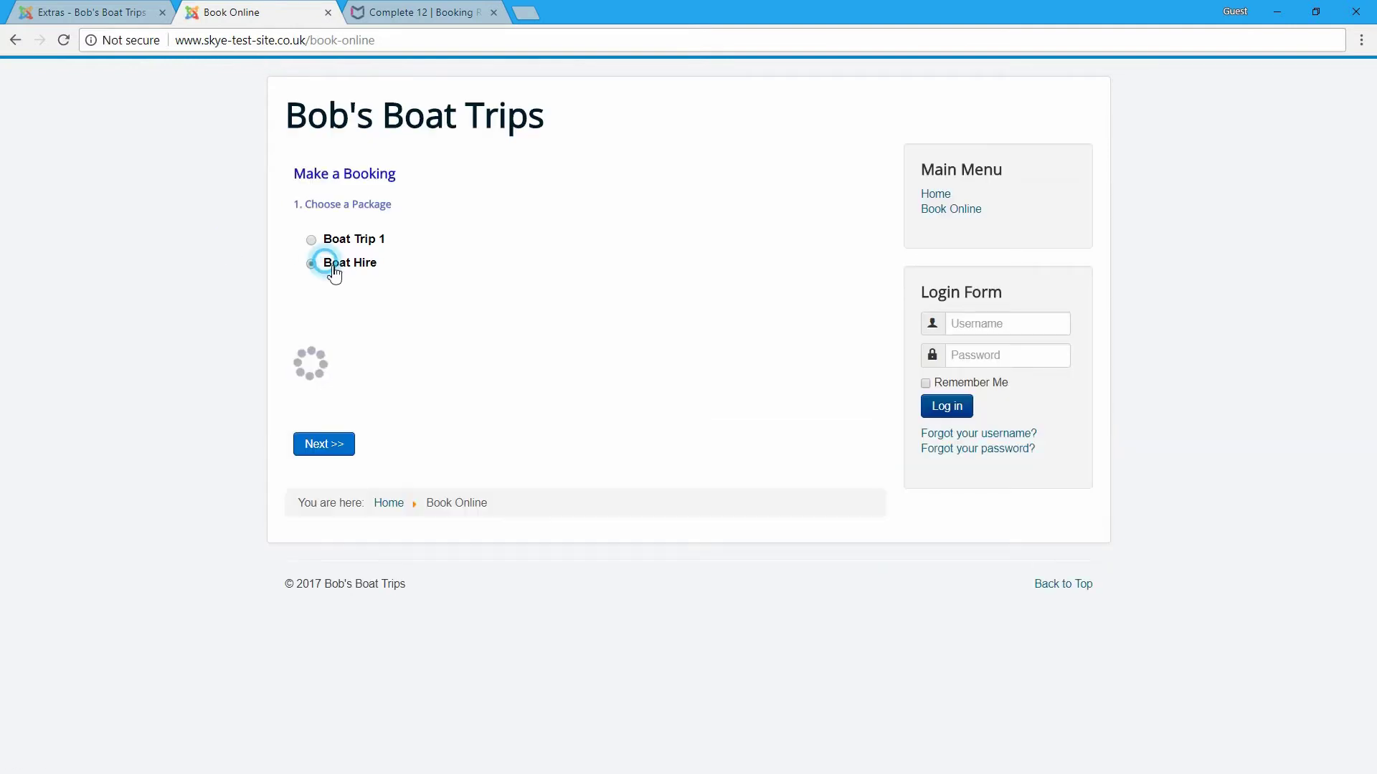
{"action": "left_click", "coordinate": [359, 341]}
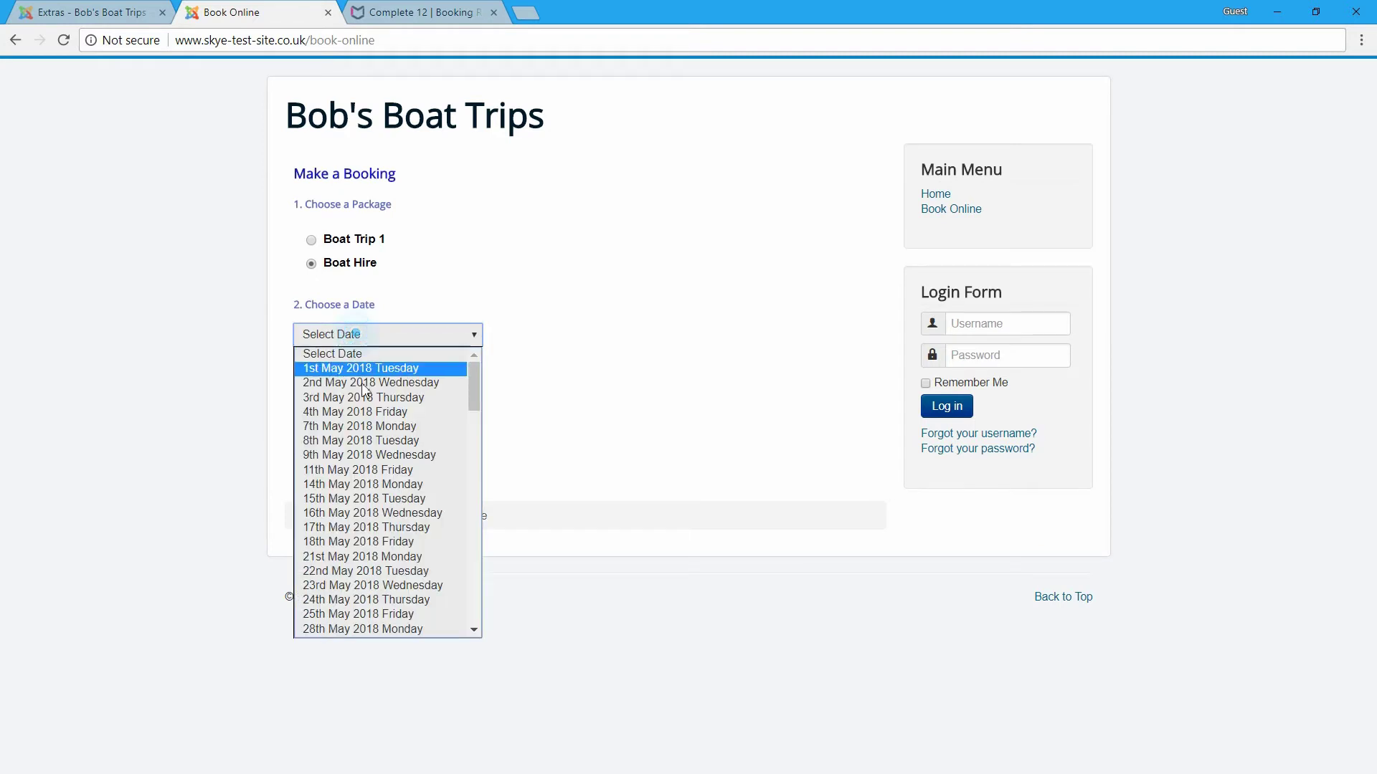
{"action": "left_click", "coordinate": [388, 429]}
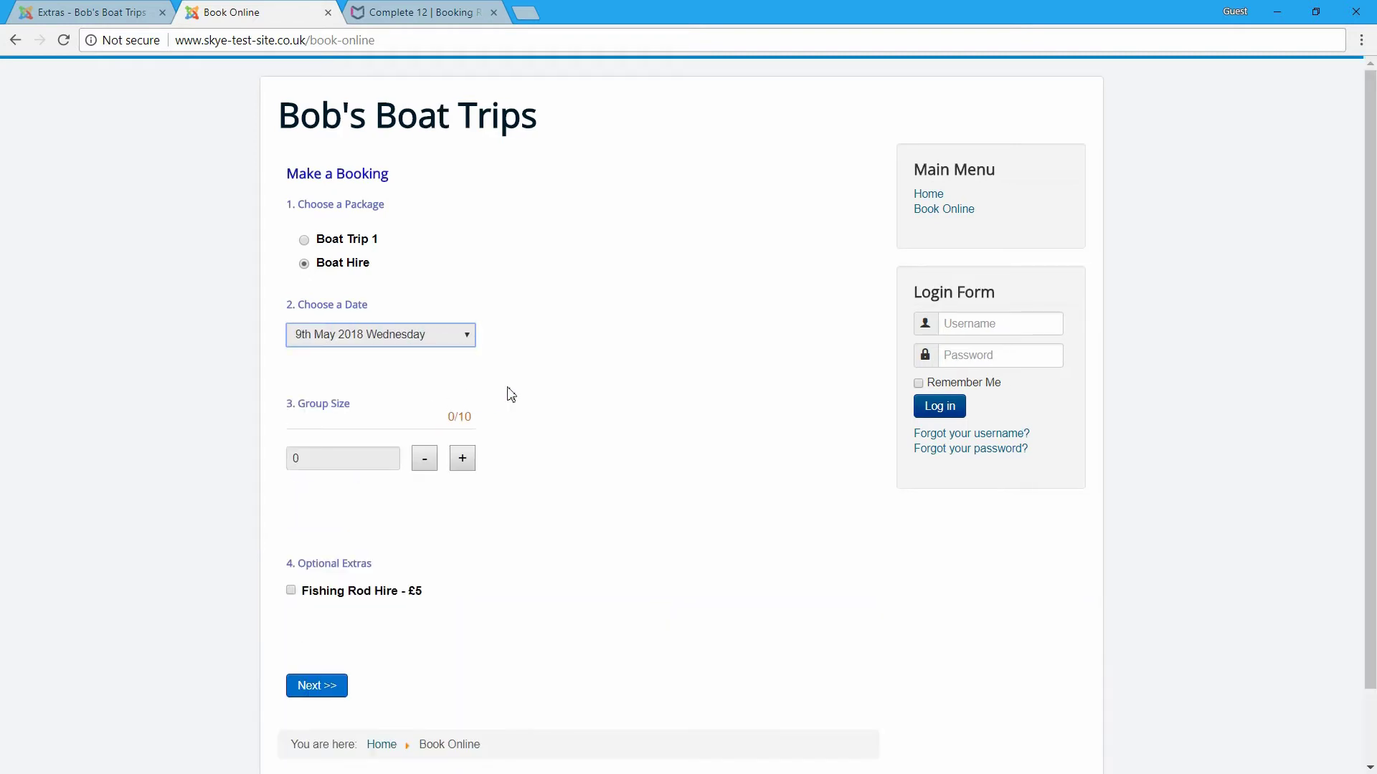
{"action": "scroll", "coordinate": [509, 393], "scroll_direction": "down", "scroll_amount": 2}
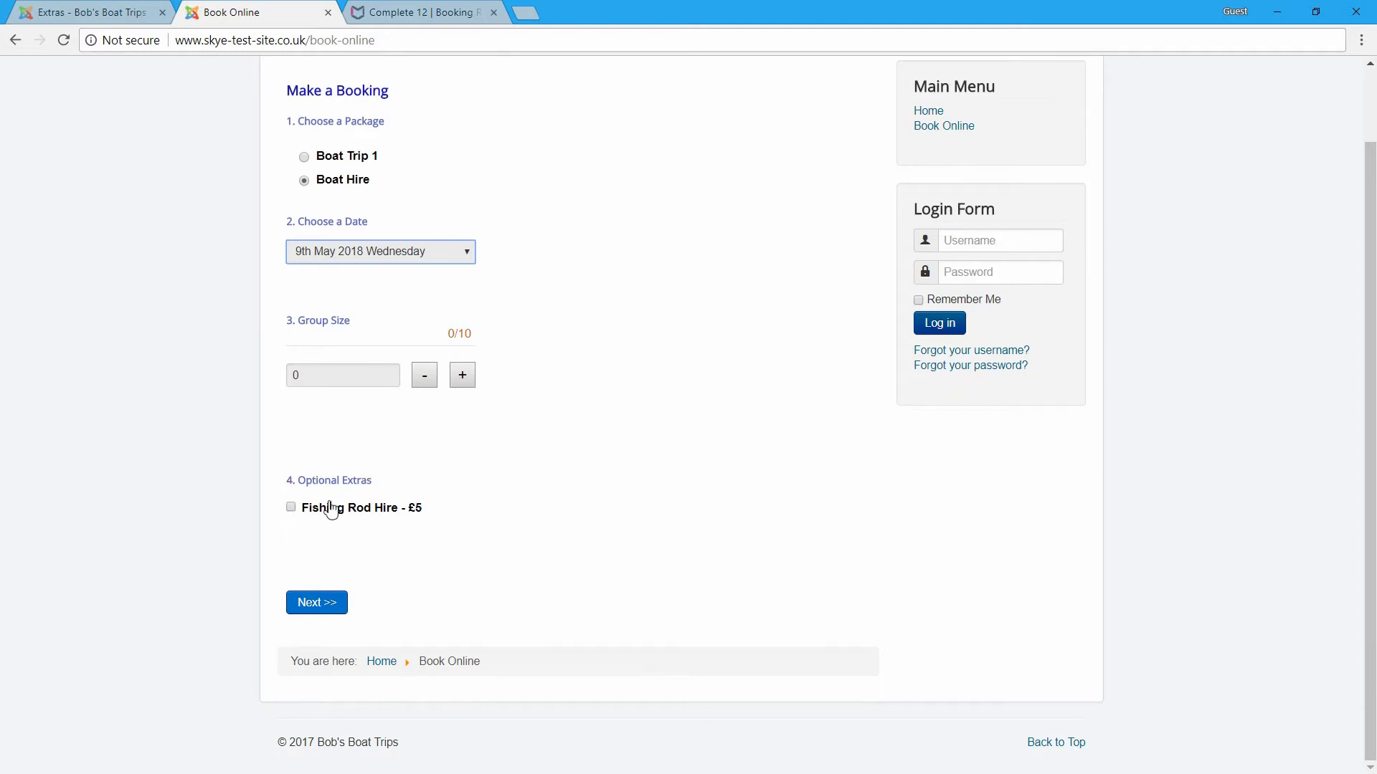
Set the group size to 5 and check how toggling the Fishing Rod Hire extra affects the booking price
{"action": "left_click", "coordinate": [463, 375]}
{"action": "left_click", "coordinate": [462, 375]}
{"action": "left_click", "coordinate": [462, 375]}
{"action": "left_click", "coordinate": [463, 375]}
{"action": "left_click", "coordinate": [462, 375]}
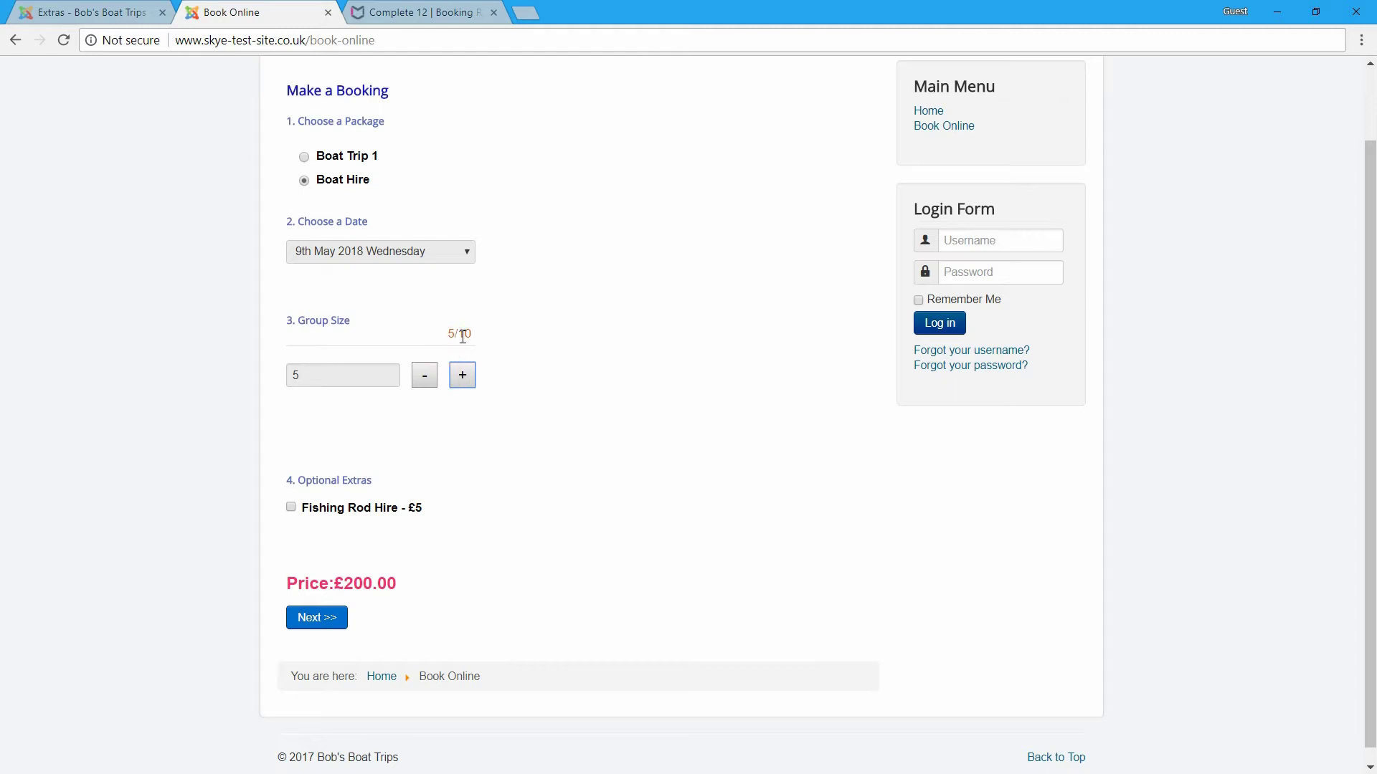
{"action": "left_click", "coordinate": [292, 508]}
{"action": "left_click", "coordinate": [337, 507]}
Return to the site administration and start a new item in the booking component's Forms section
{"action": "left_click", "coordinate": [121, 13]}
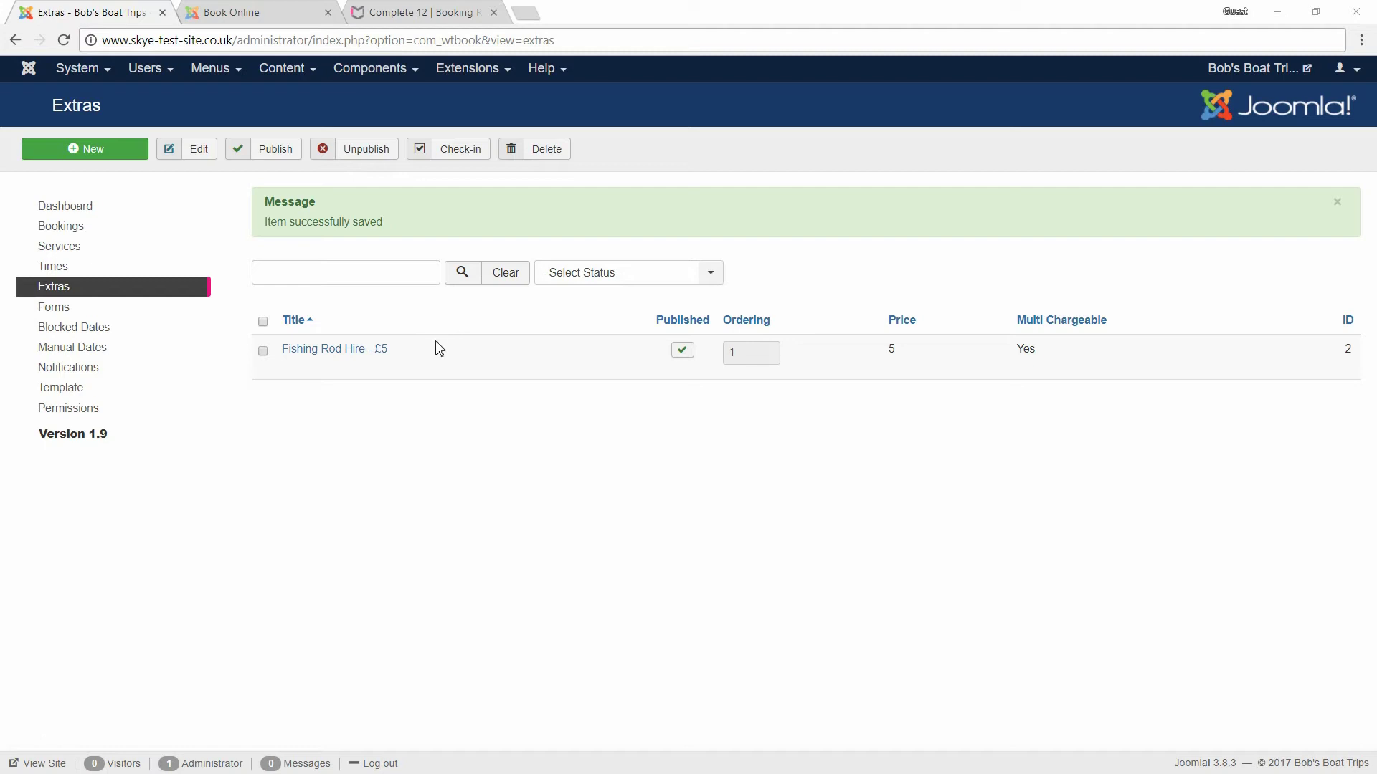
{"action": "left_click", "coordinate": [73, 210]}
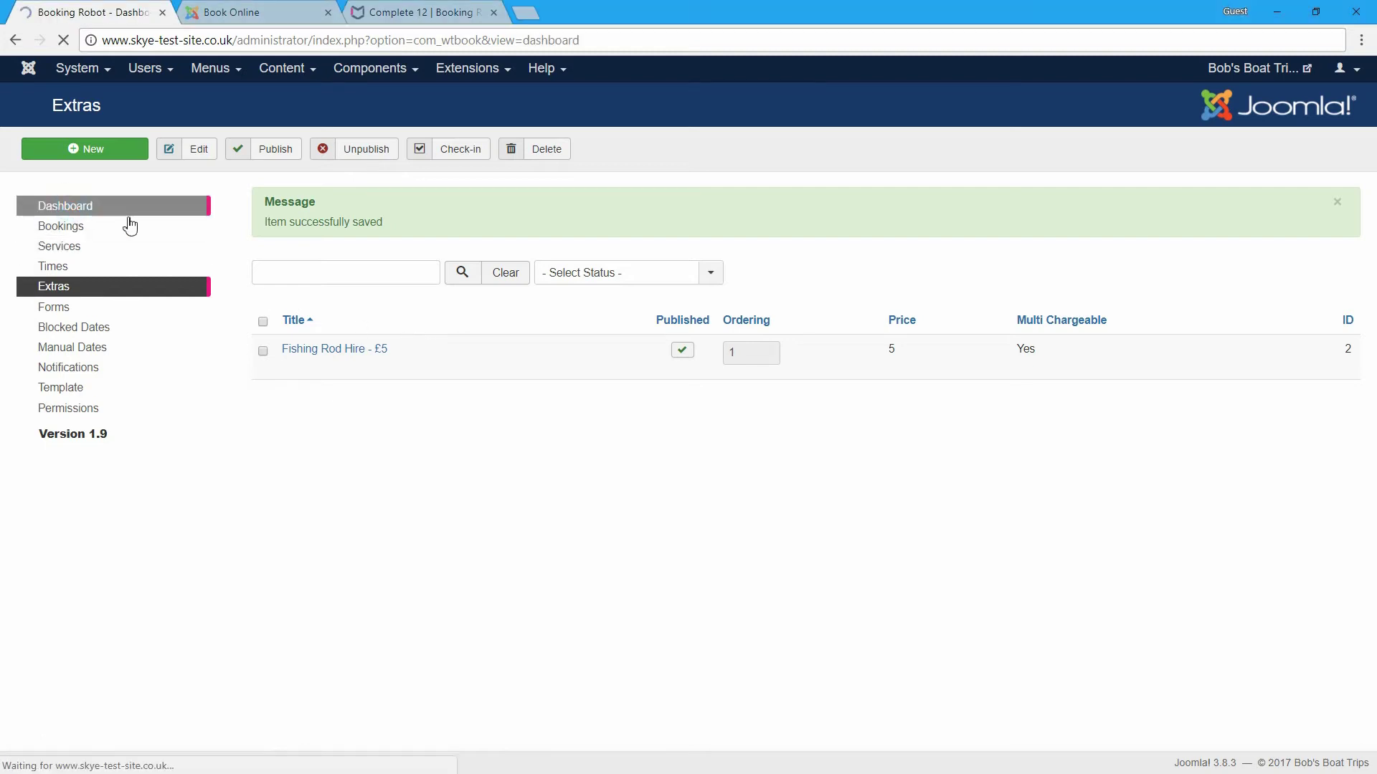
{"action": "left_click", "coordinate": [328, 452]}
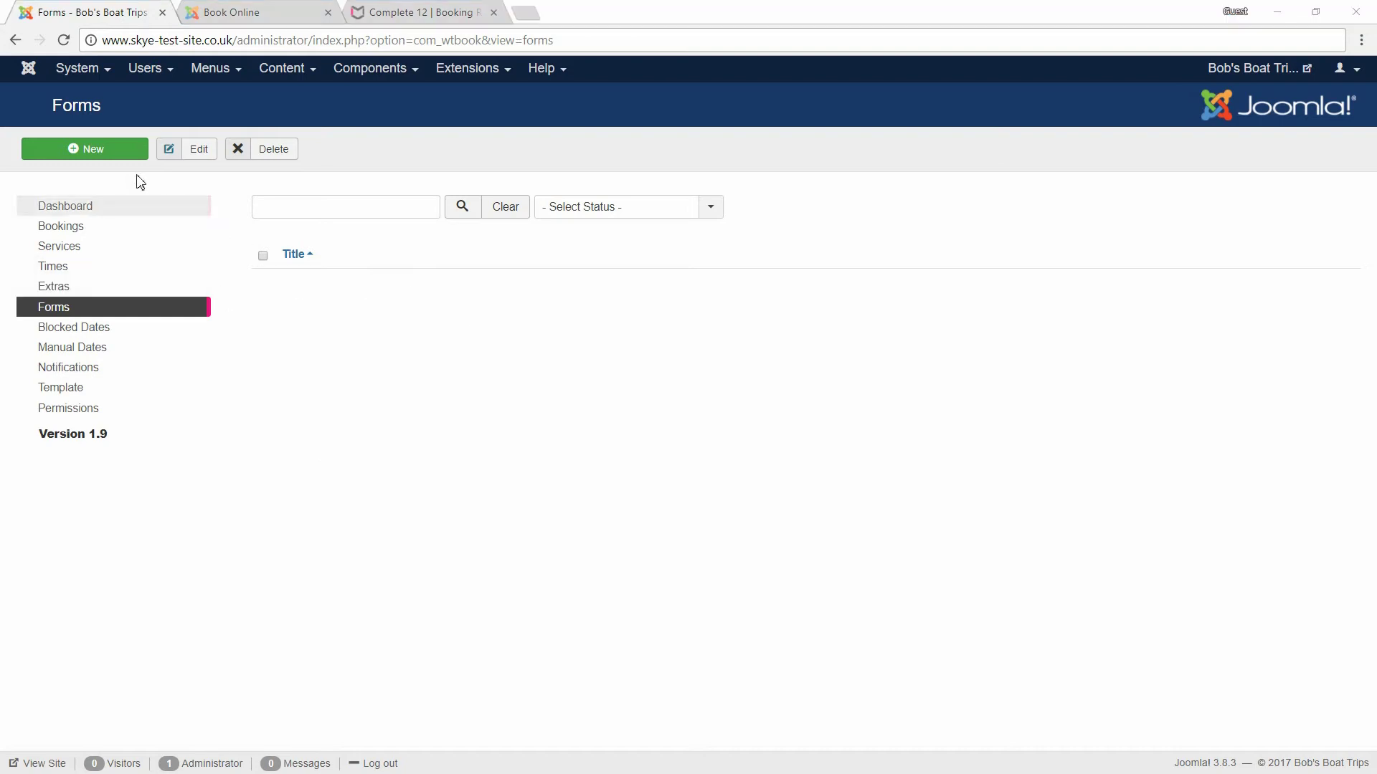
{"action": "left_click", "coordinate": [122, 152]}
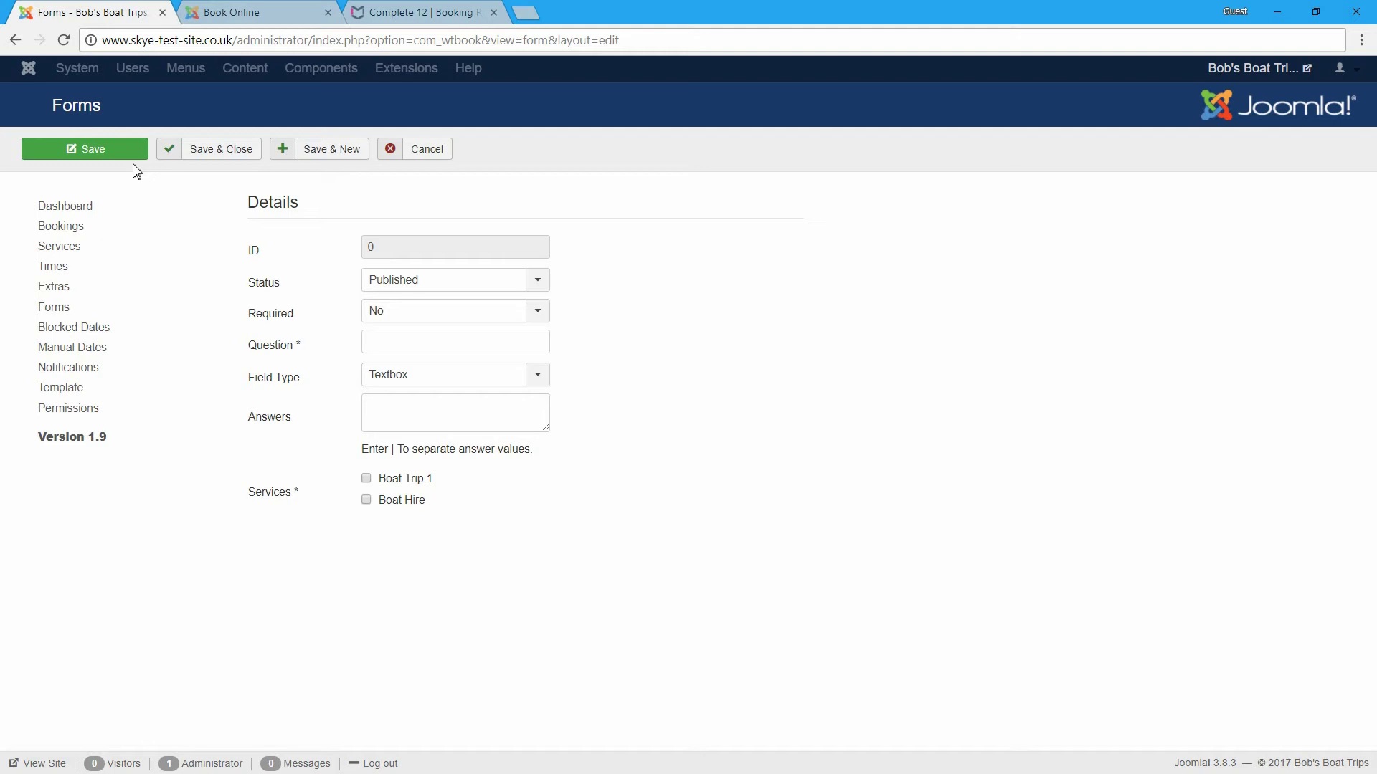
Review the booking fields on the public Book Online page and return to the new form item
{"action": "left_click", "coordinate": [309, 11]}
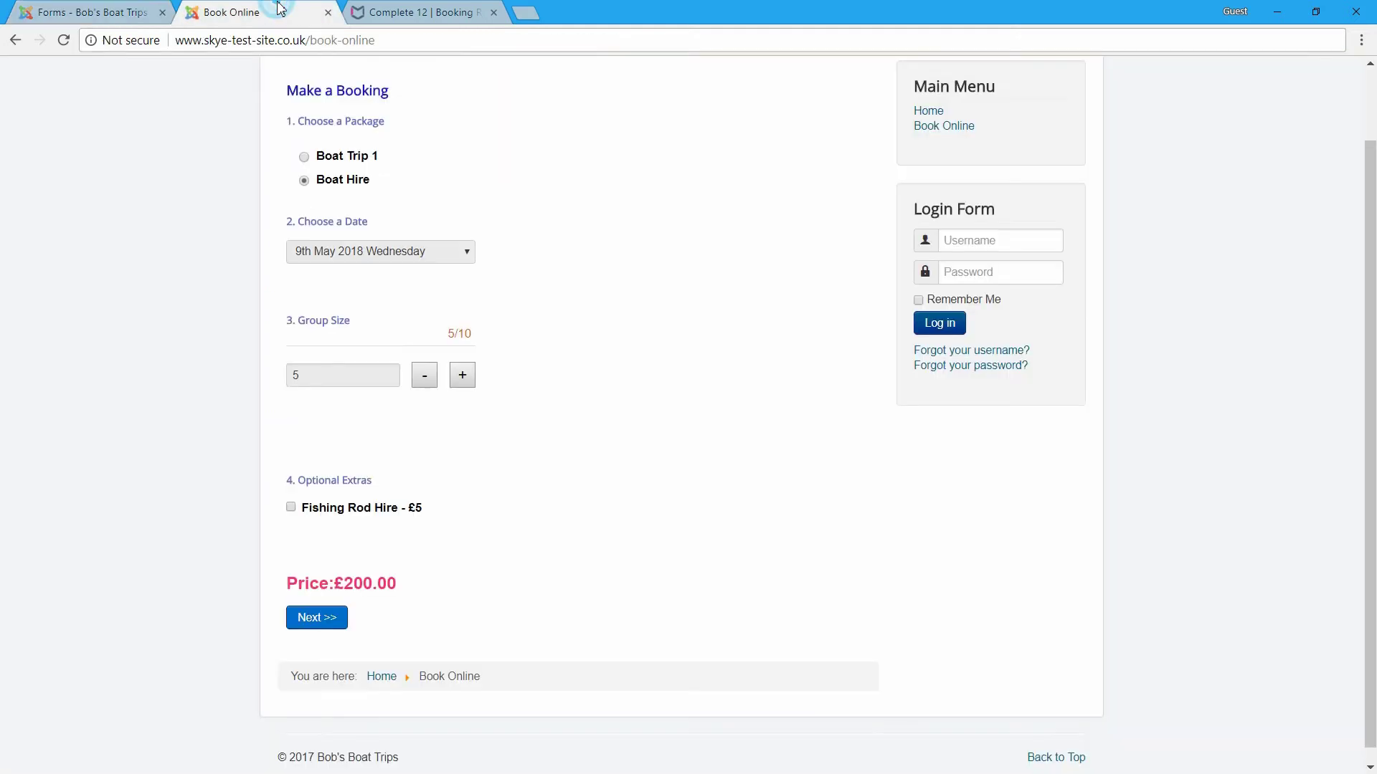
{"action": "scroll", "coordinate": [578, 318], "scroll_direction": "up", "scroll_amount": 1}
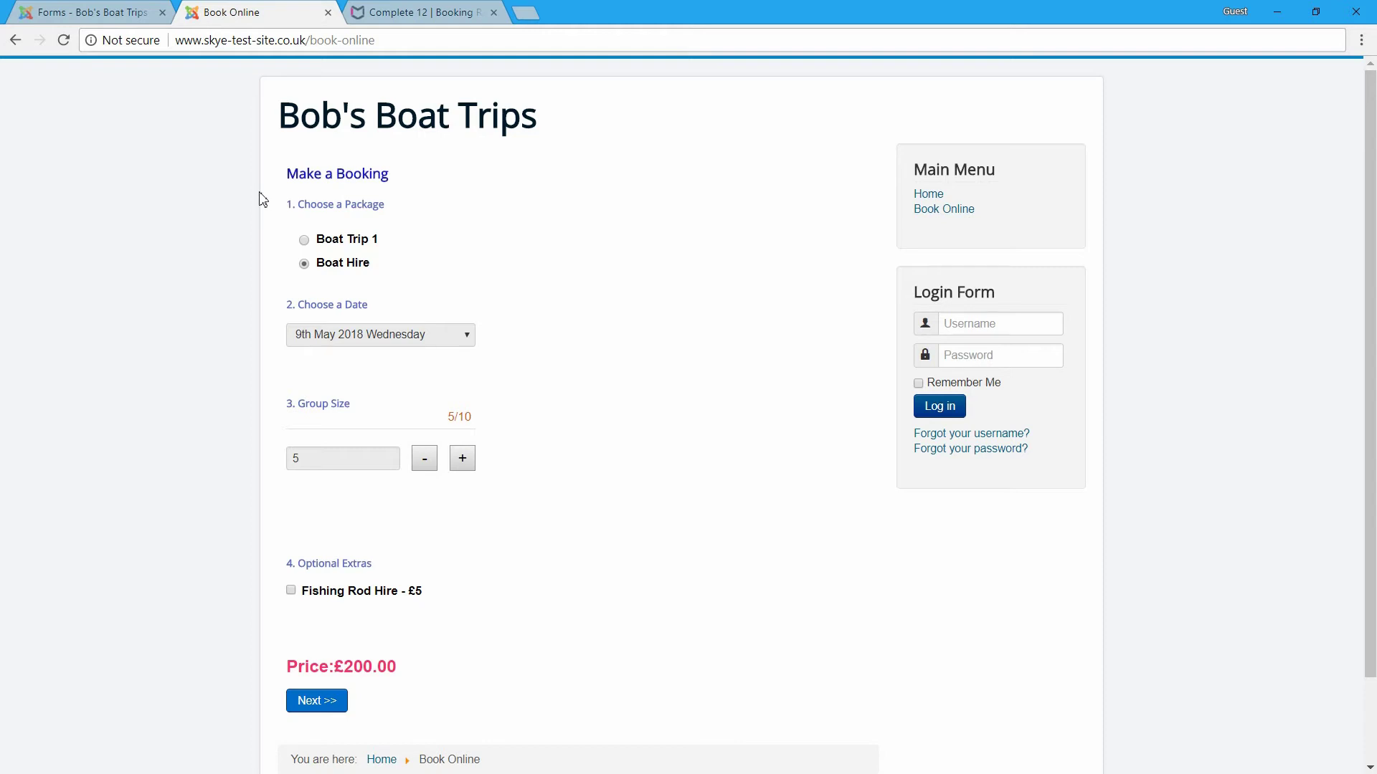
{"action": "left_click", "coordinate": [99, 15]}
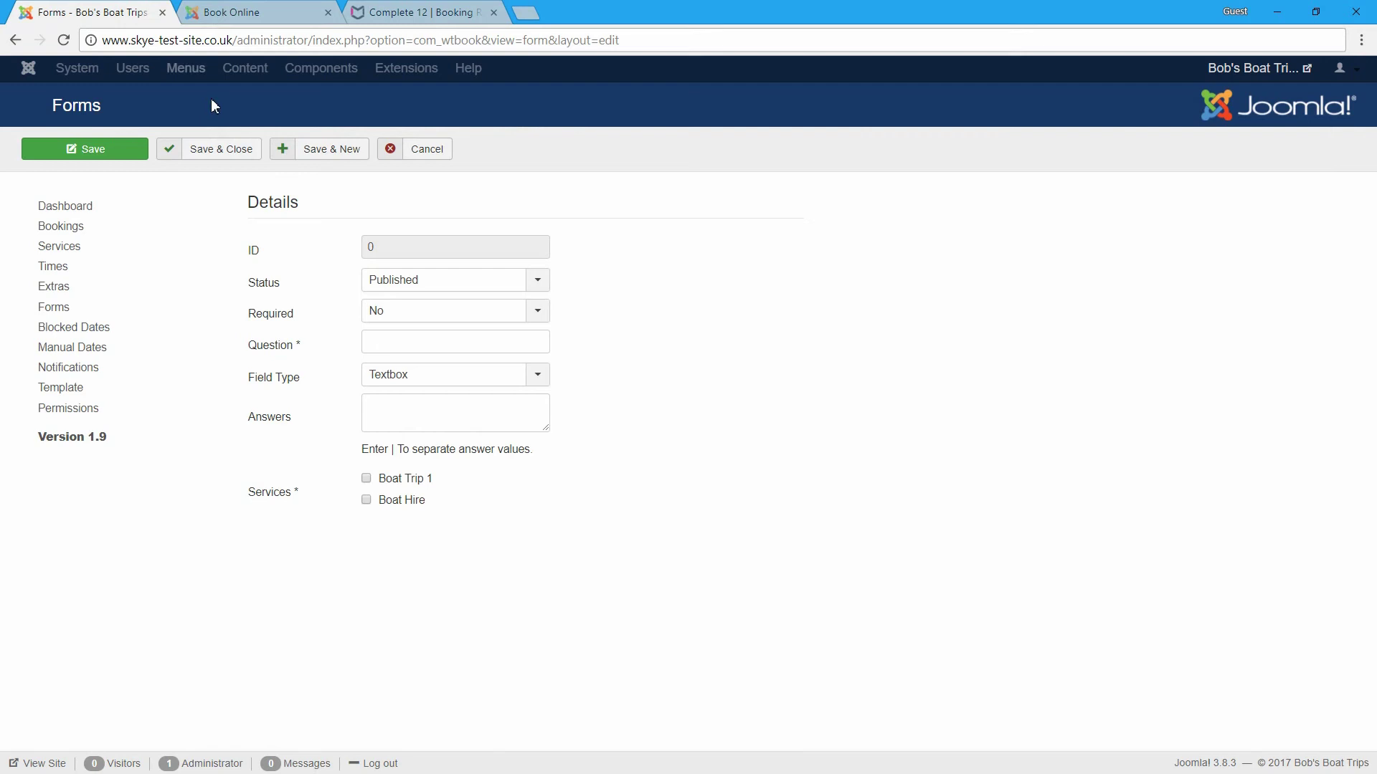
Make the form item required with the question "Bad Weather Contact Number", assign it to Boat Hire, and save and close it
{"action": "left_click", "coordinate": [400, 311]}
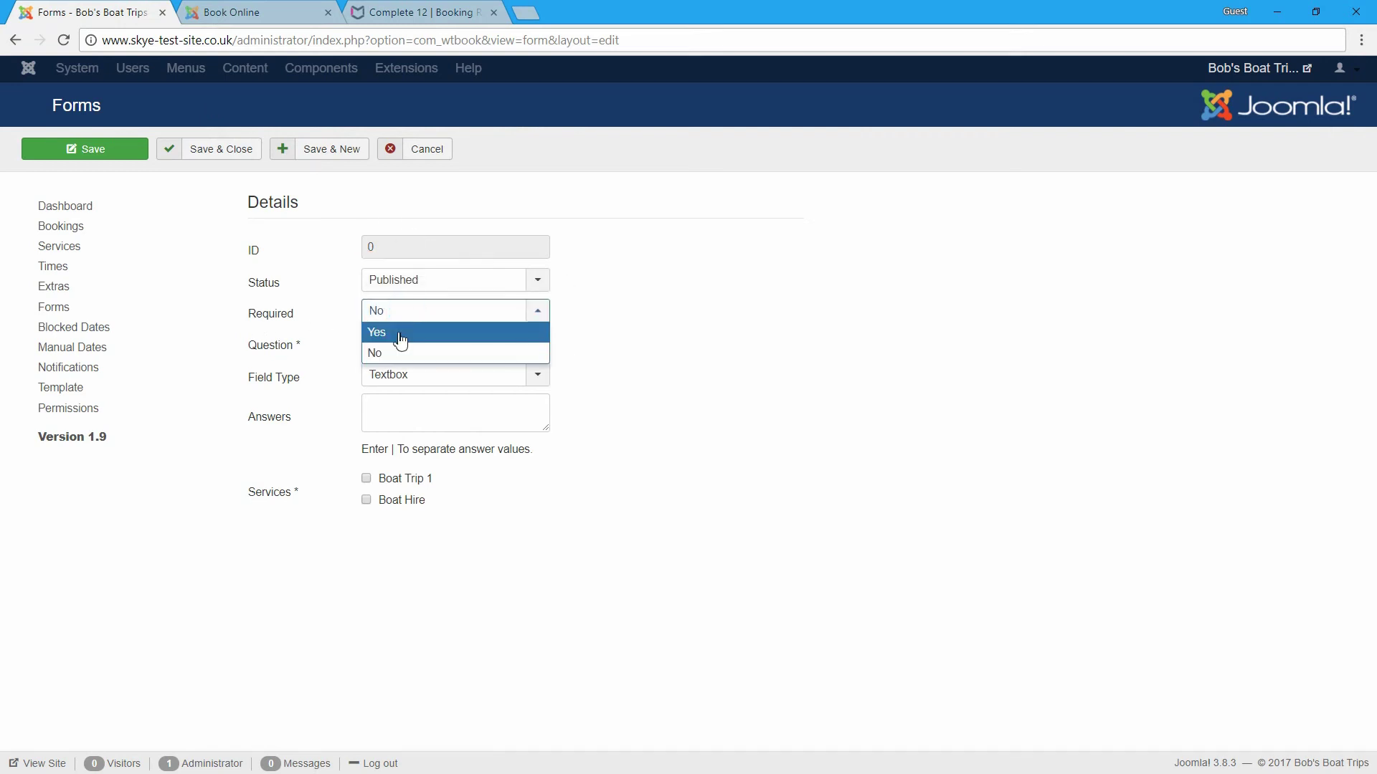
{"action": "left_click", "coordinate": [399, 334]}
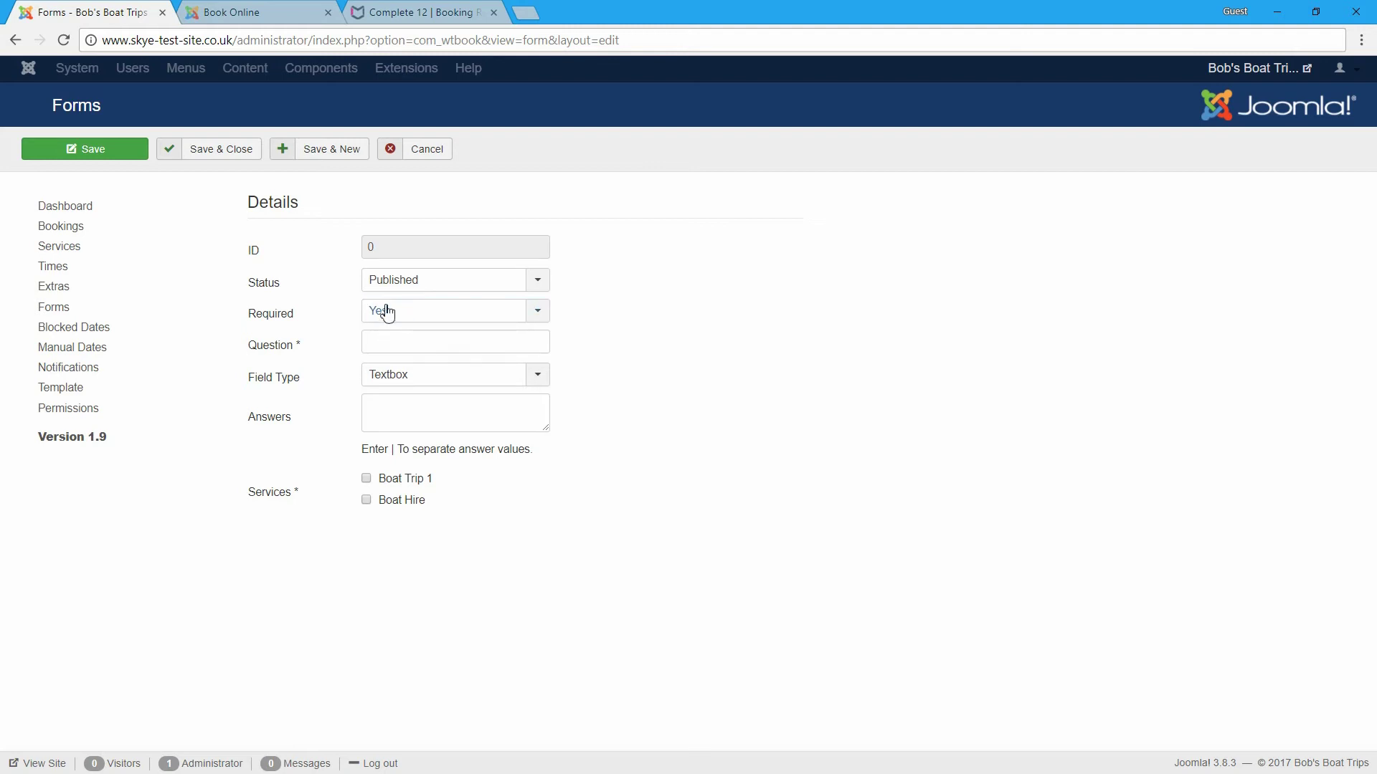
{"action": "left_click", "coordinate": [379, 336]}
{"action": "type", "text": "Bad"}
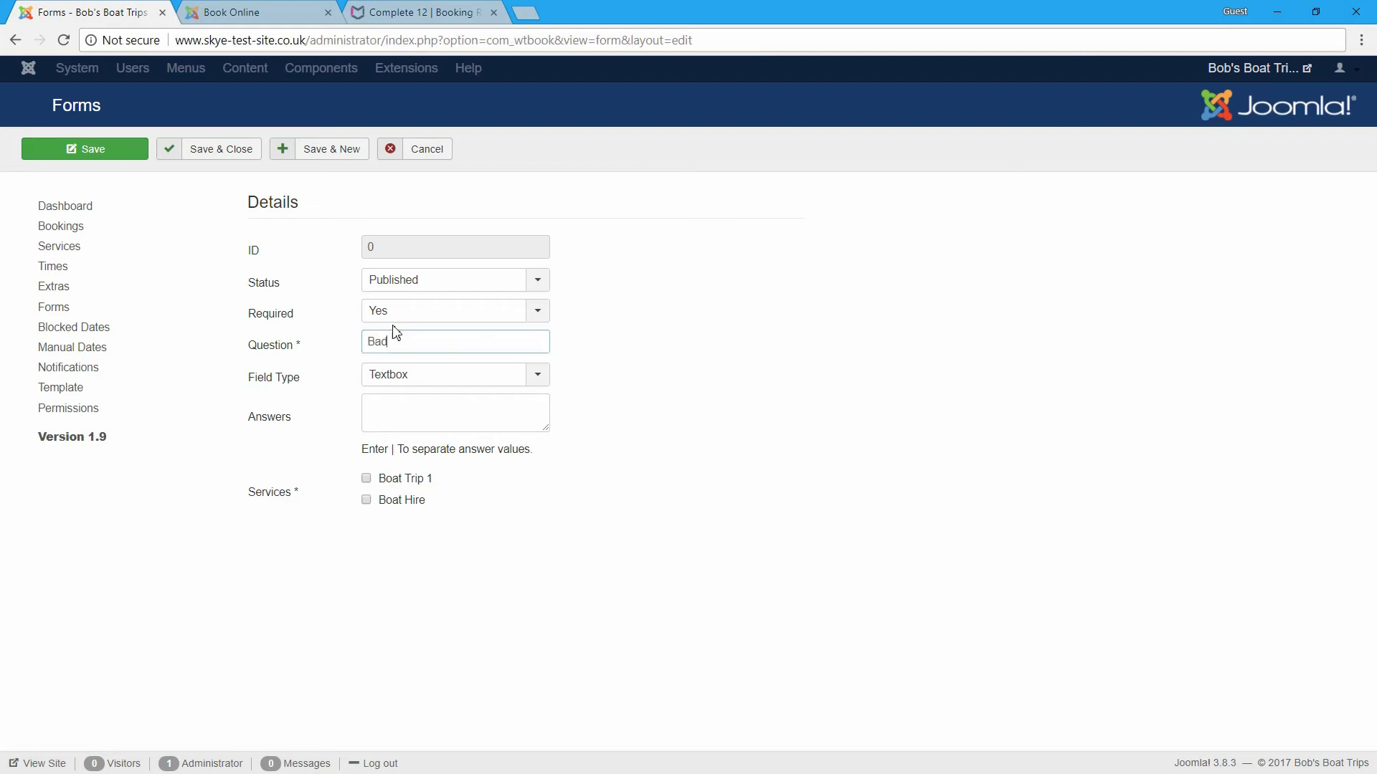
{"action": "type", "text": " Weather Contact Number"}
{"action": "left_click", "coordinate": [392, 500]}
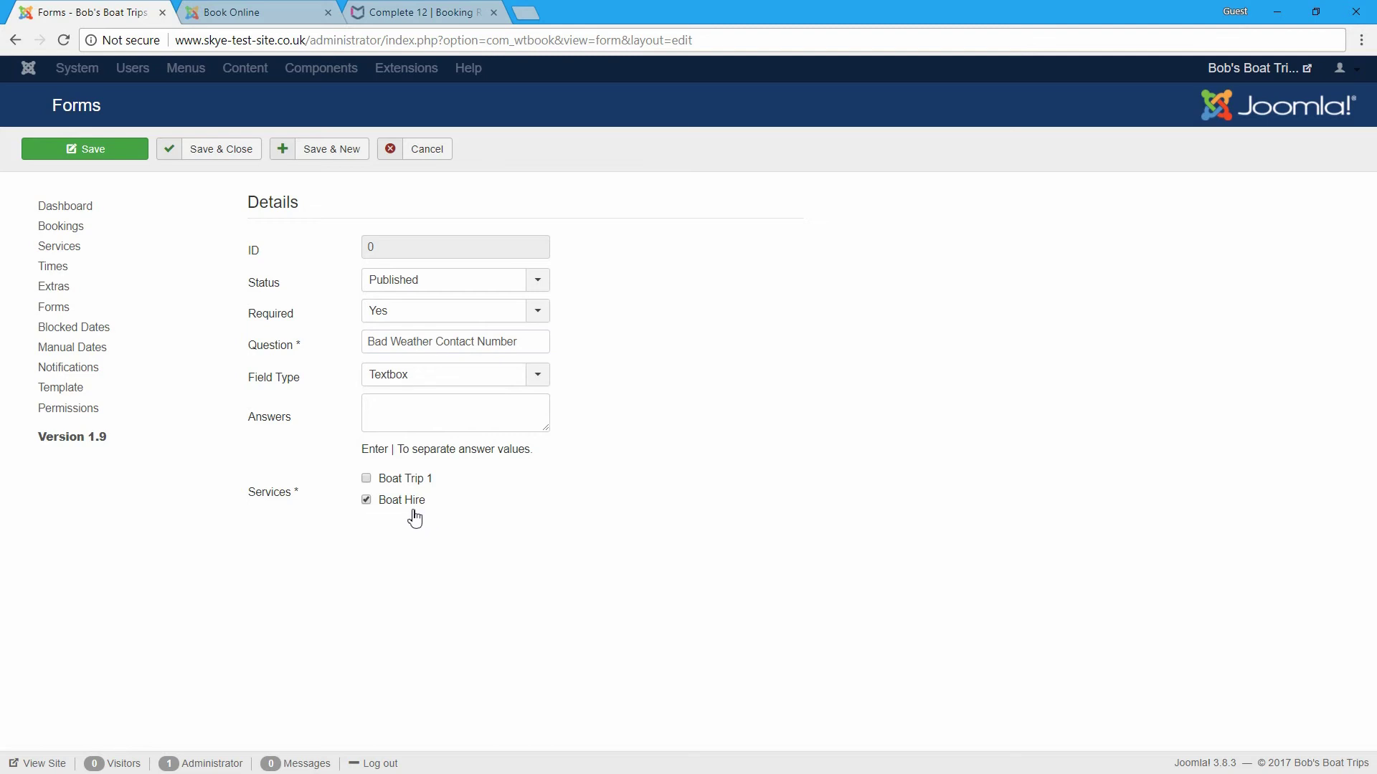
{"action": "left_click", "coordinate": [242, 151]}
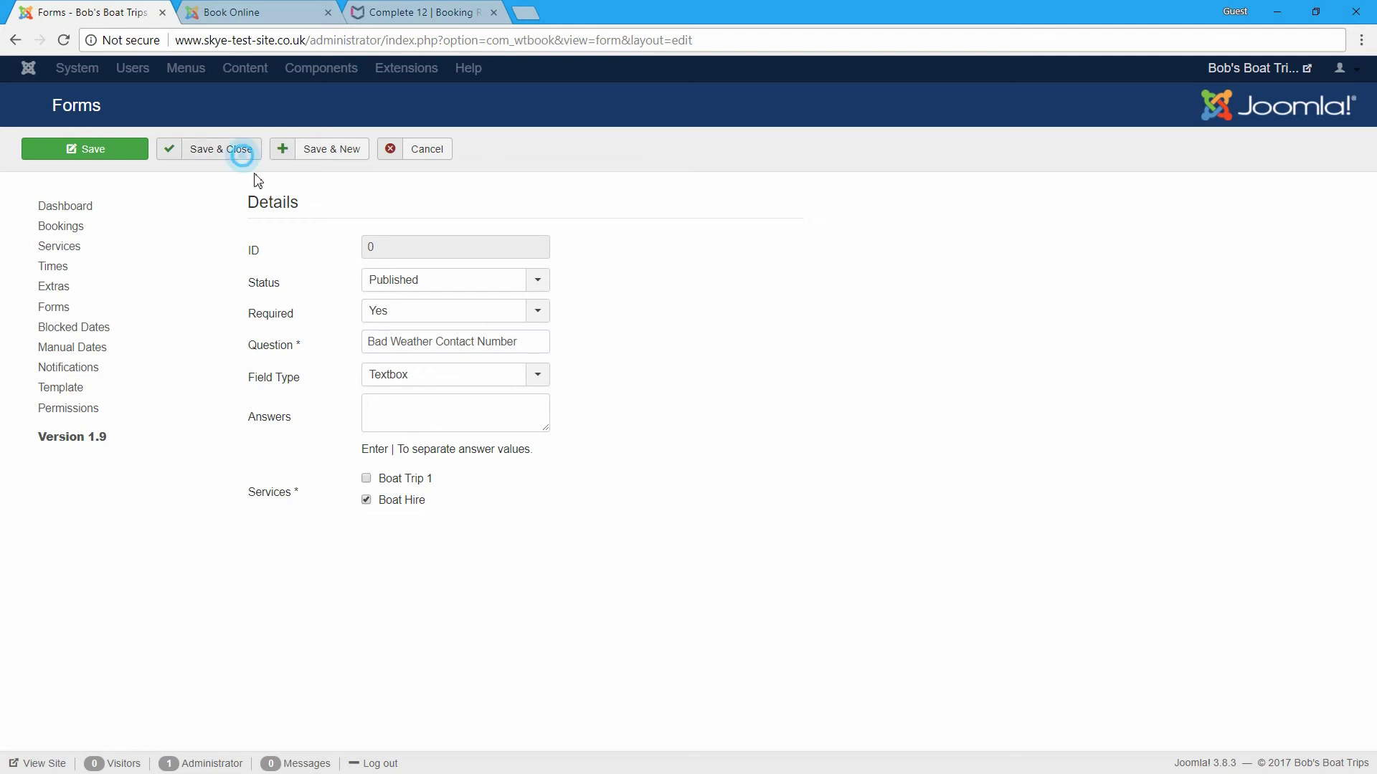
Reload the public Book Online page and choose the Boat Hire package for 8th May 2018
{"action": "left_click", "coordinate": [261, 13]}
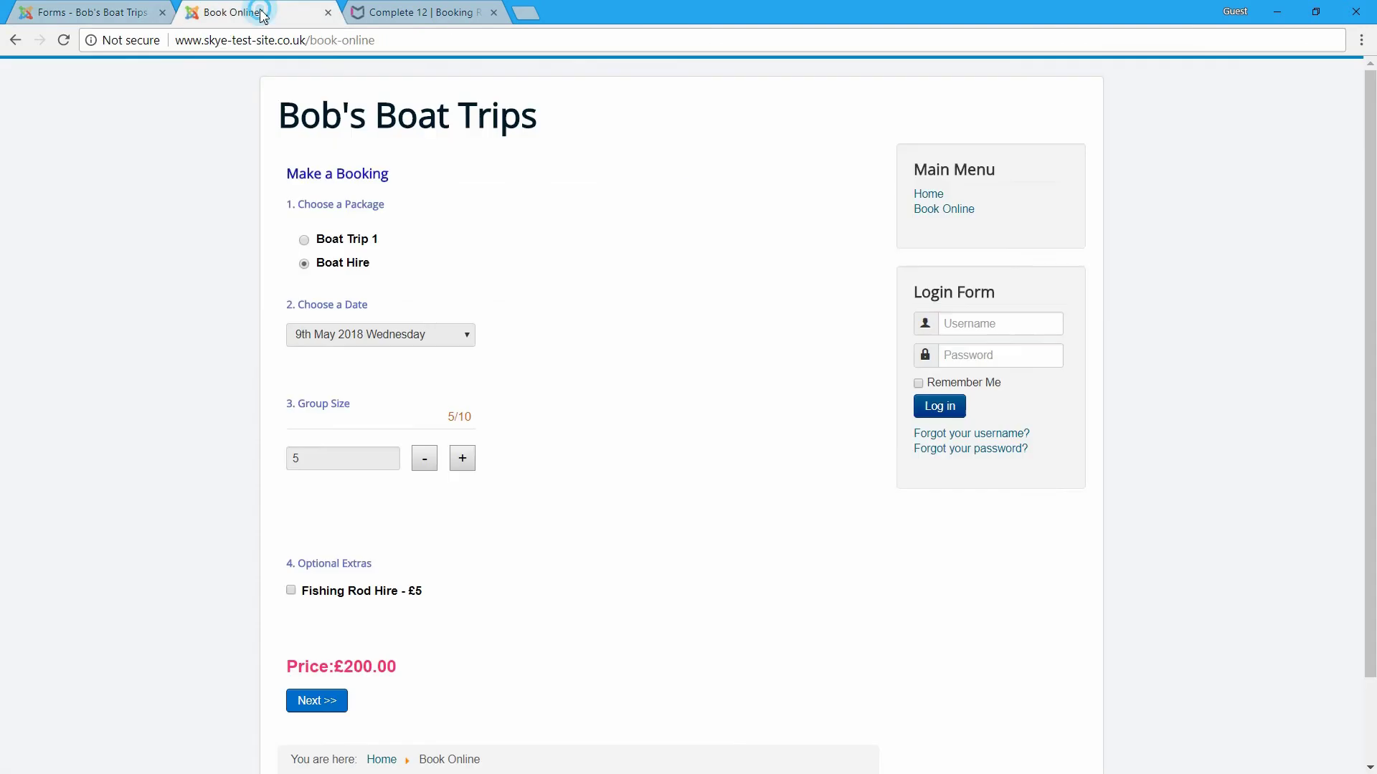
{"action": "left_click", "coordinate": [66, 46]}
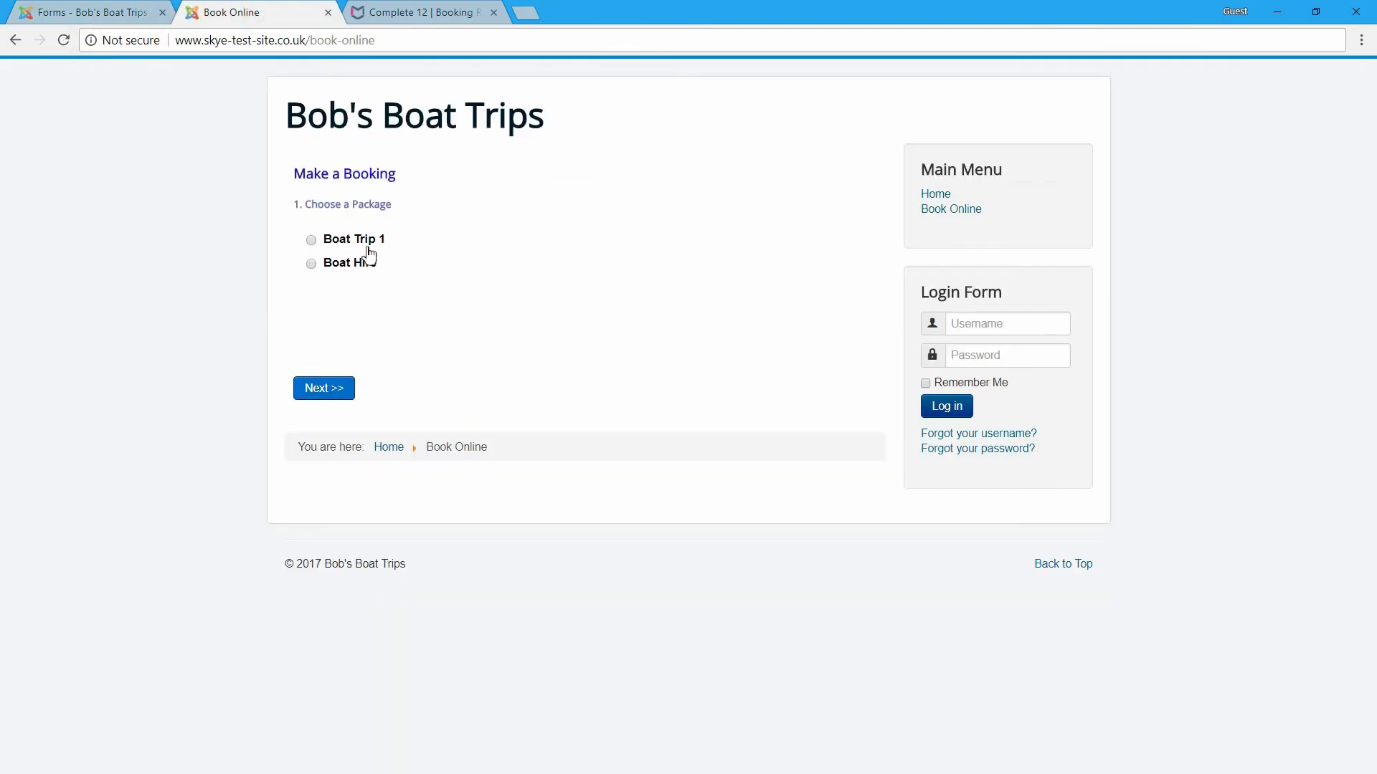
{"action": "left_click", "coordinate": [353, 263]}
{"action": "left_click", "coordinate": [397, 337]}
{"action": "left_click", "coordinate": [414, 442]}
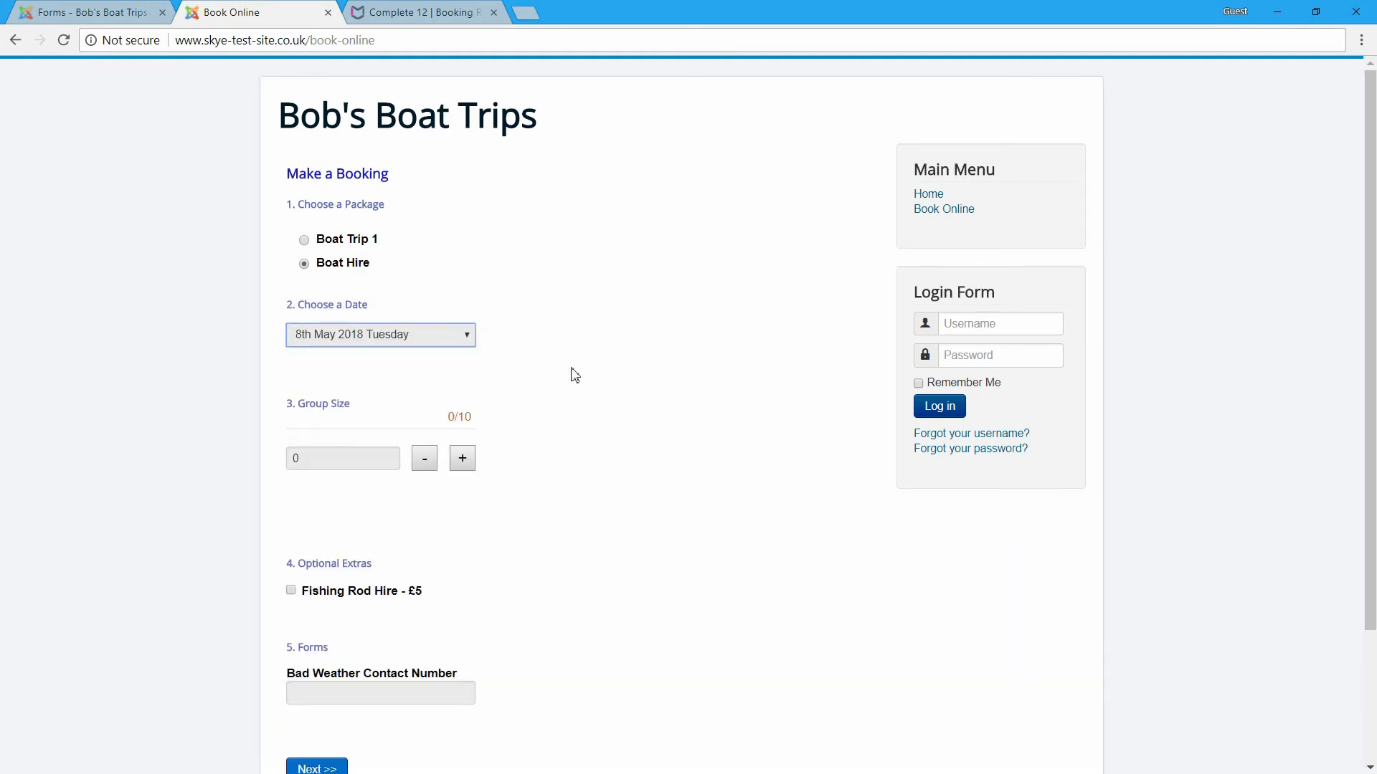
Set the group size to 3 and add the Fishing Rod Hire extra to the booking
{"action": "scroll", "coordinate": [570, 376], "scroll_direction": "down", "scroll_amount": 3}
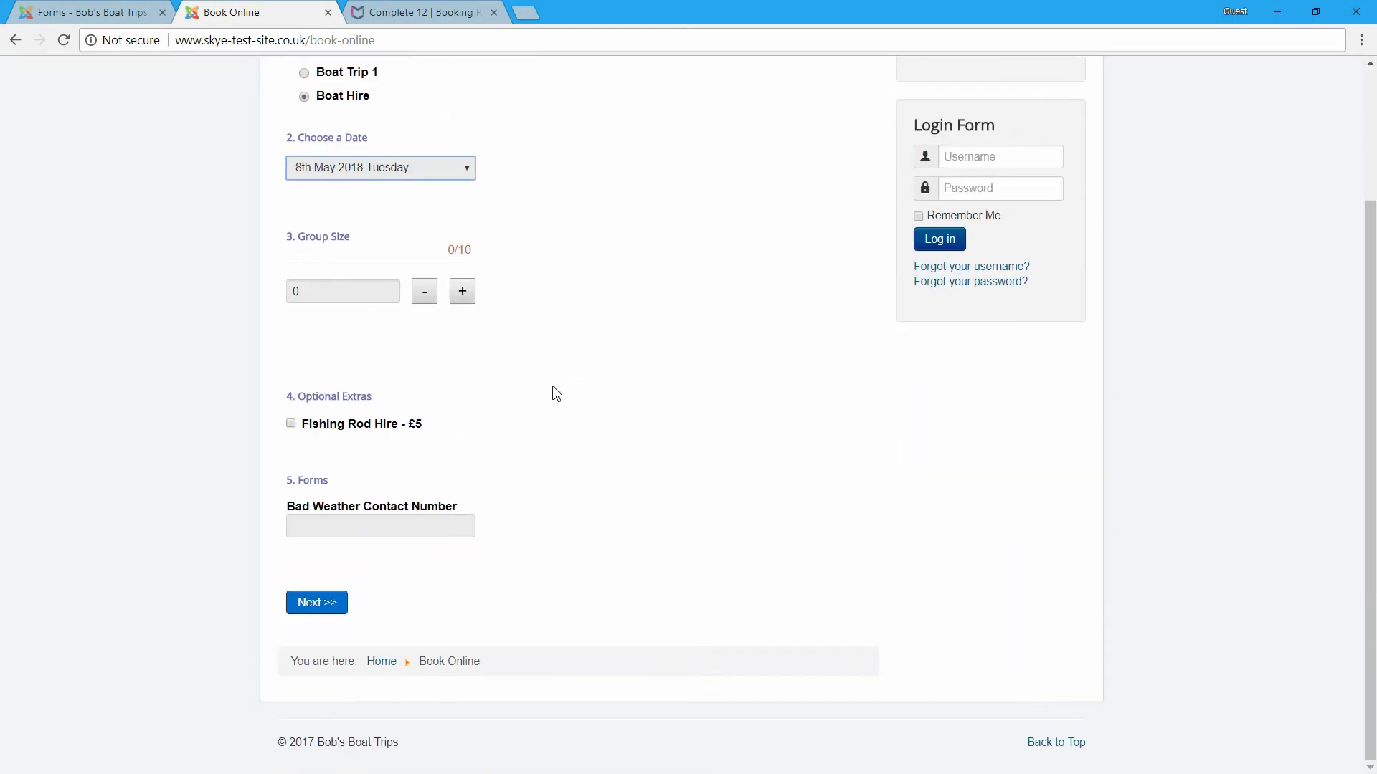
{"action": "left_click", "coordinate": [465, 294]}
{"action": "left_click", "coordinate": [465, 293]}
{"action": "left_click", "coordinate": [464, 294]}
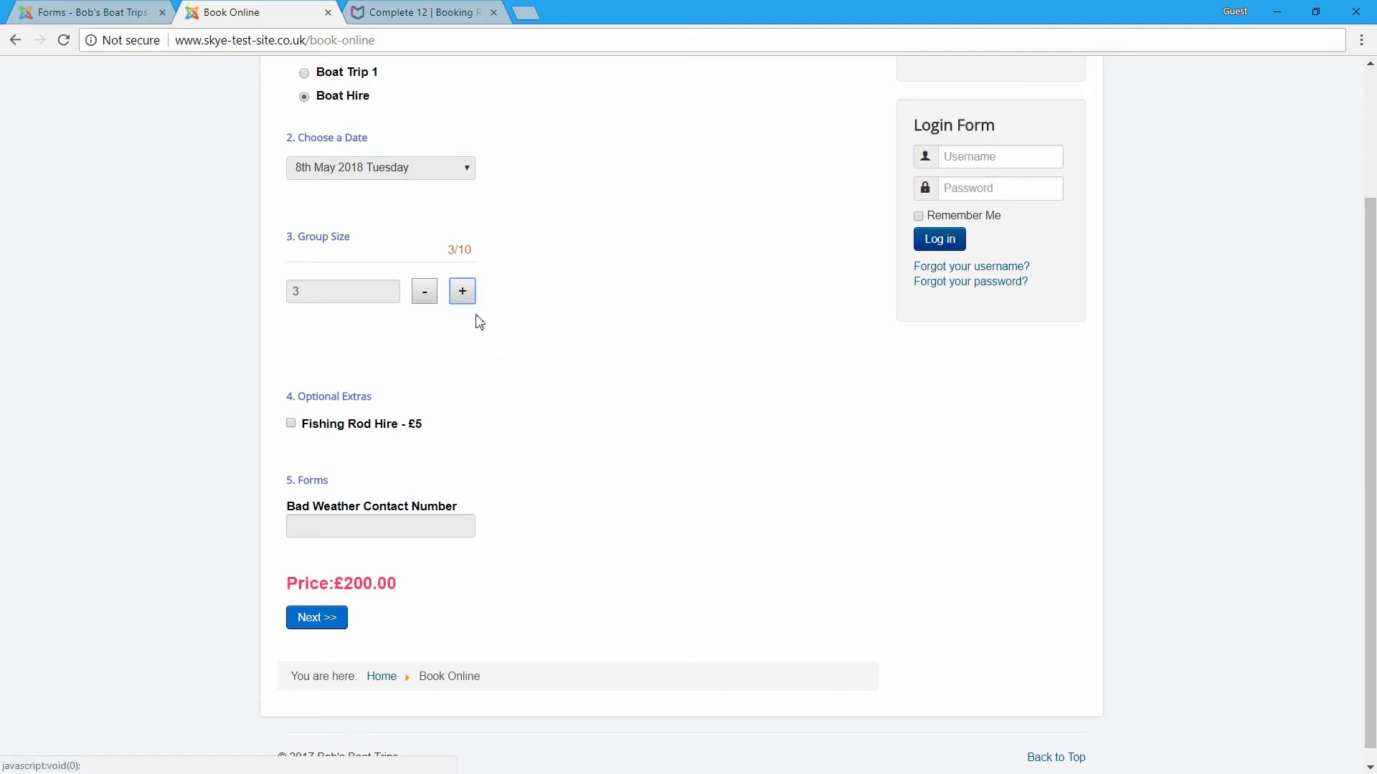
{"action": "left_click", "coordinate": [351, 421]}
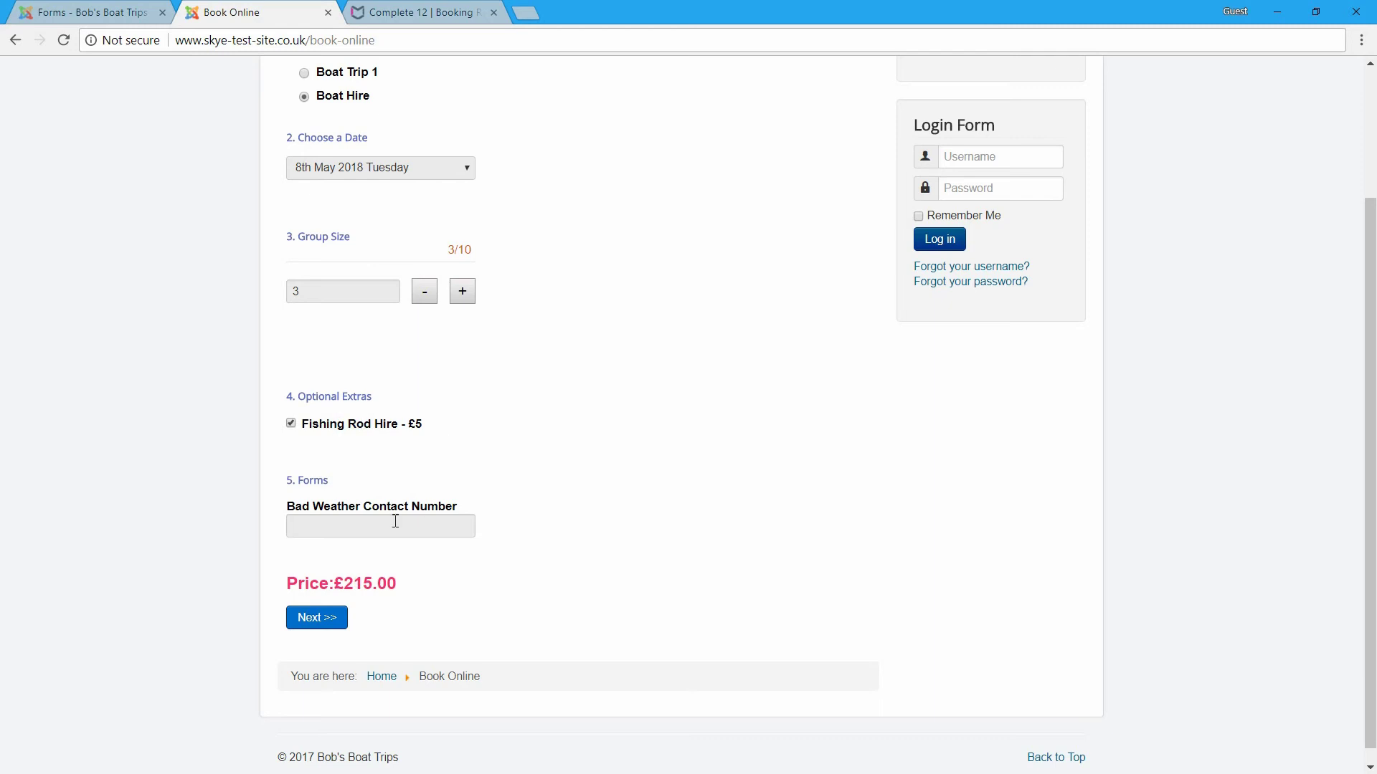
Try to continue without a bad weather contact number, fill in that phone number, and proceed to the contact details
{"action": "left_click", "coordinate": [329, 624]}
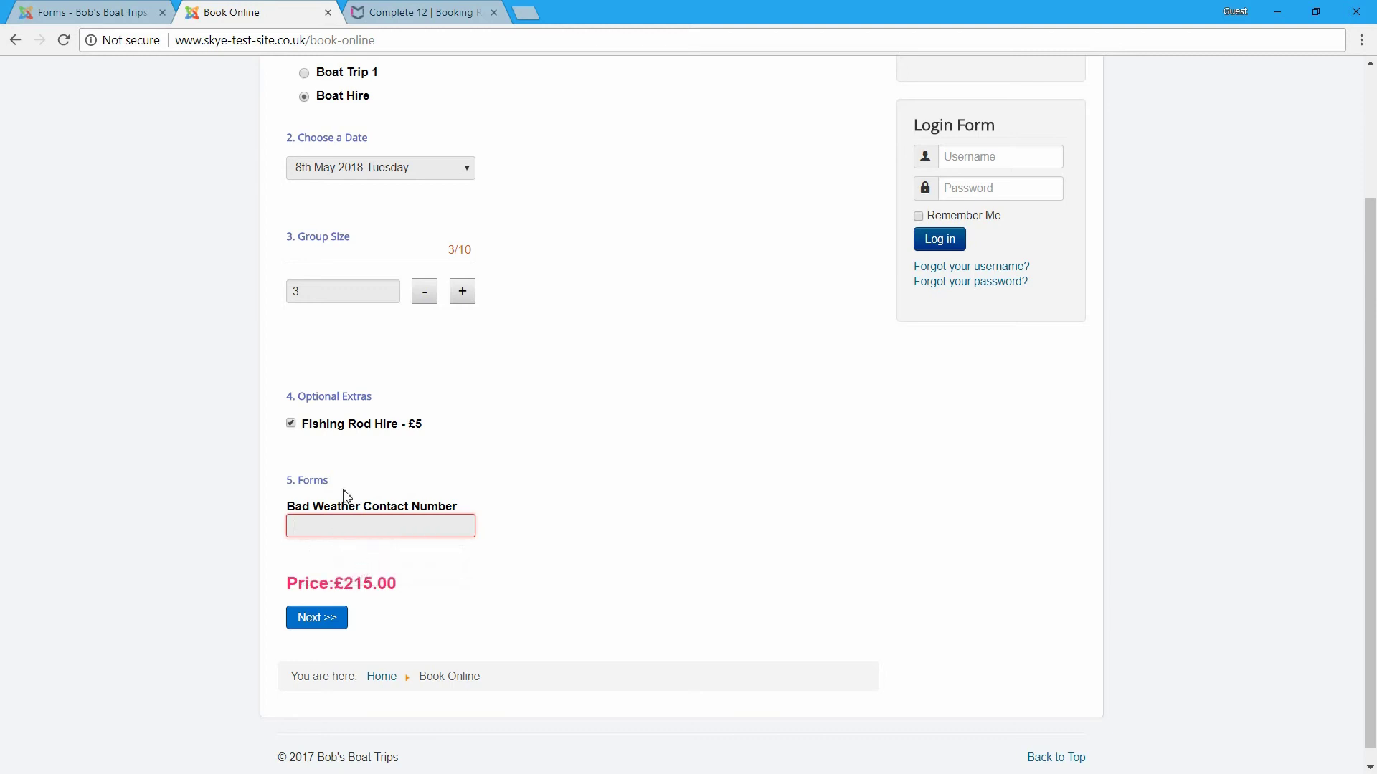
{"action": "type", "text": "000000000000"}
{"action": "left_click", "coordinate": [337, 618]}
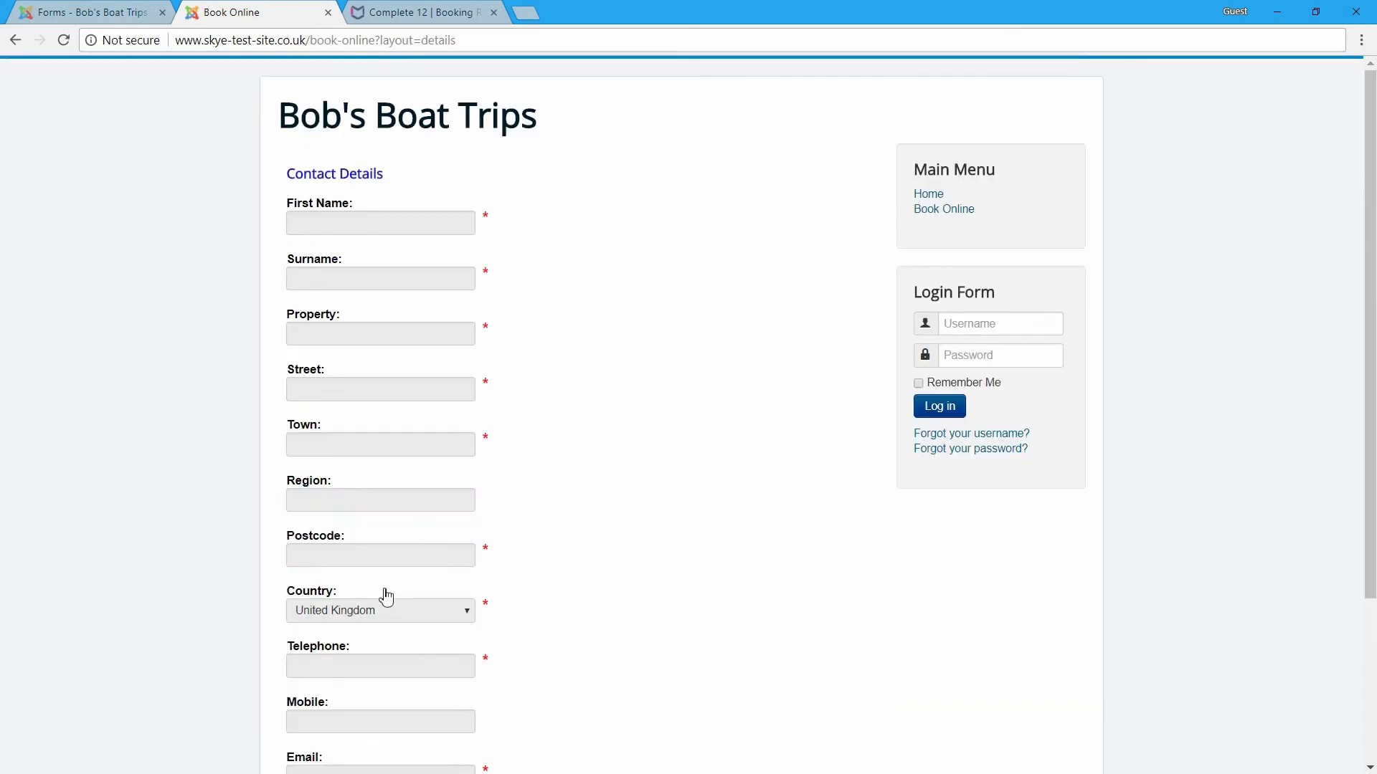
Return to the Joomla Forms administration and start a new form item with the question "Size of Waterproofs"
{"action": "left_click", "coordinate": [86, 12]}
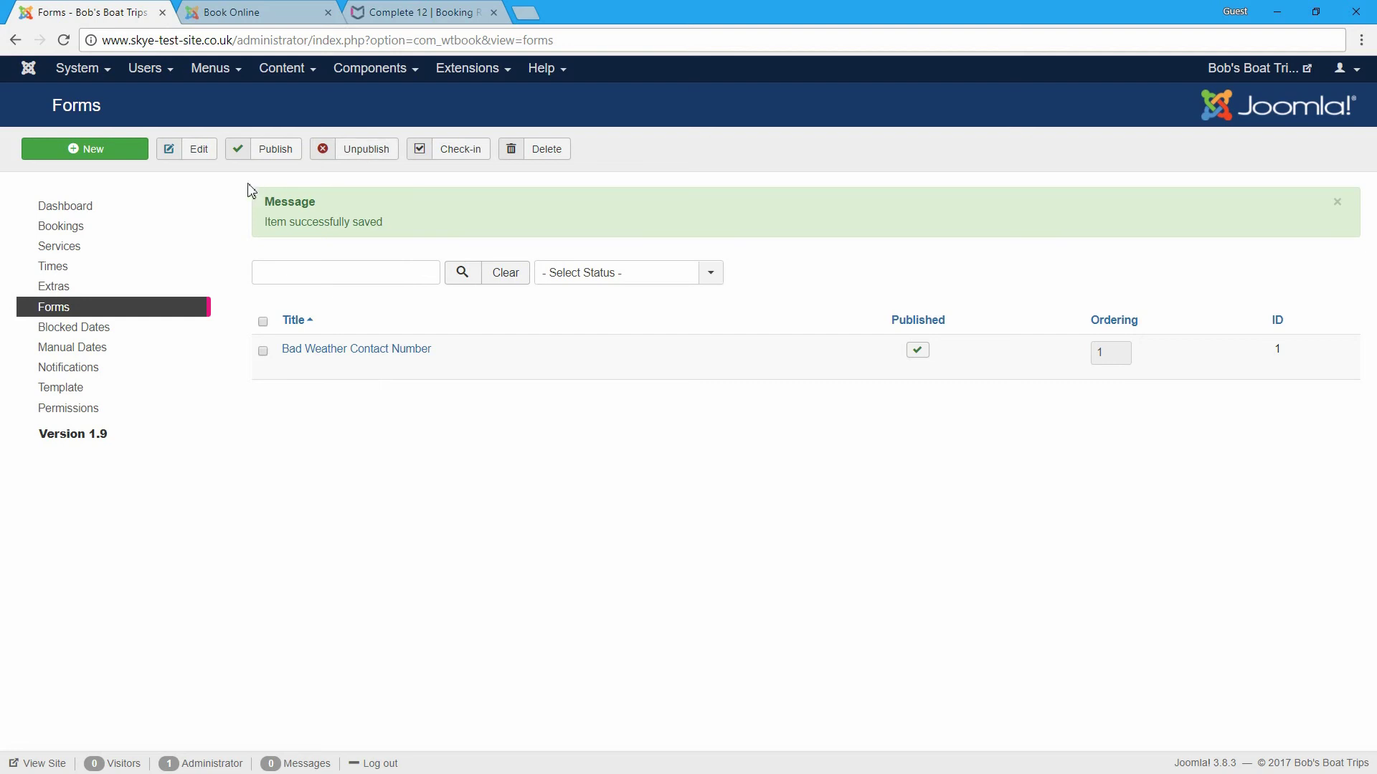
{"action": "left_click", "coordinate": [105, 159]}
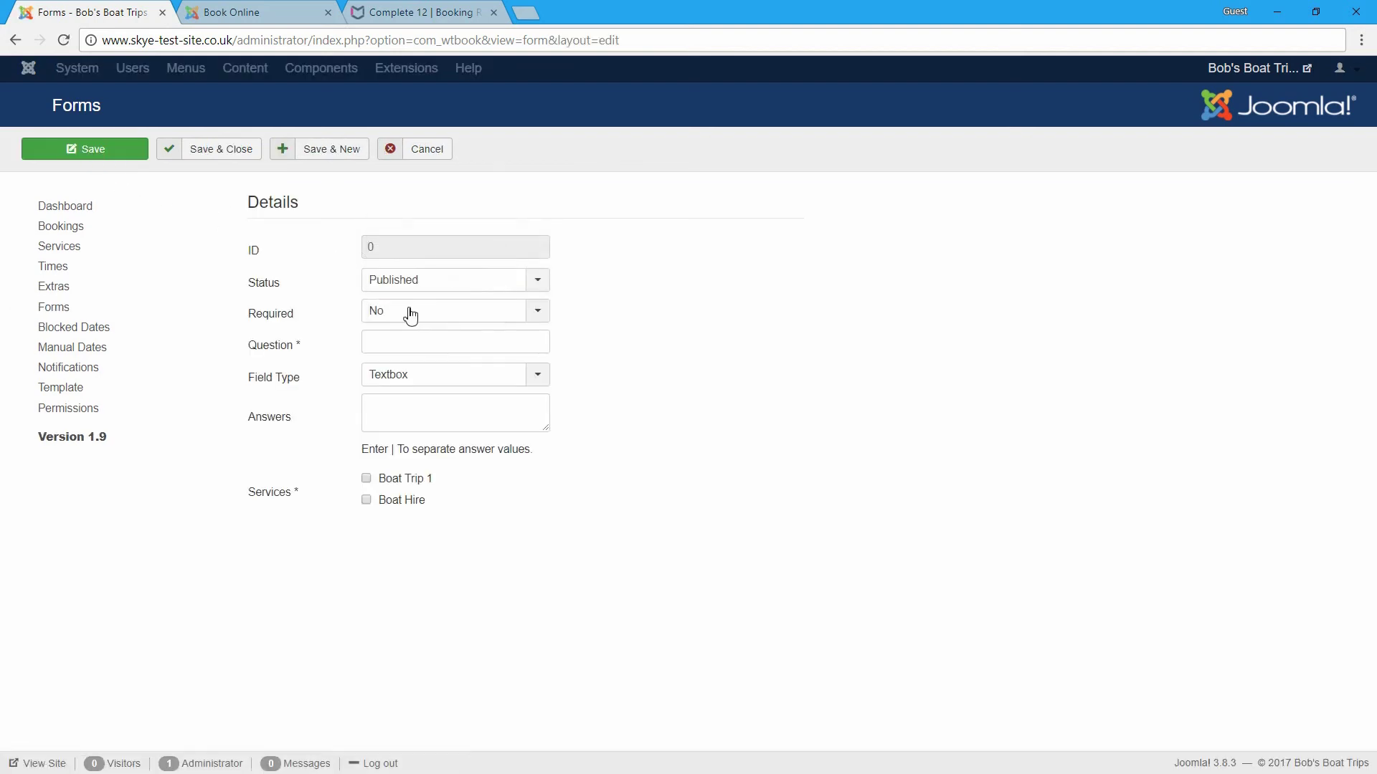
{"action": "left_click", "coordinate": [437, 338]}
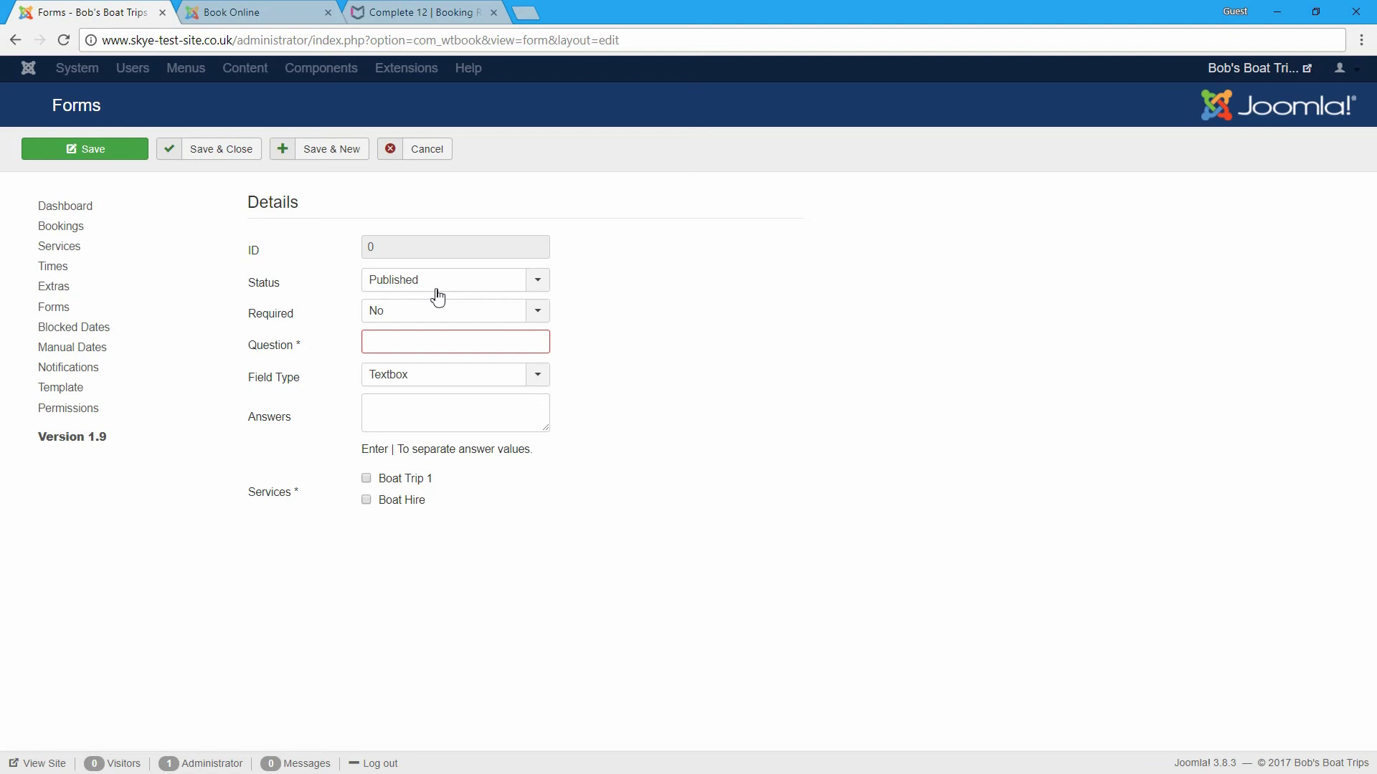
{"action": "type", "text": "Size of Waterproofs"}
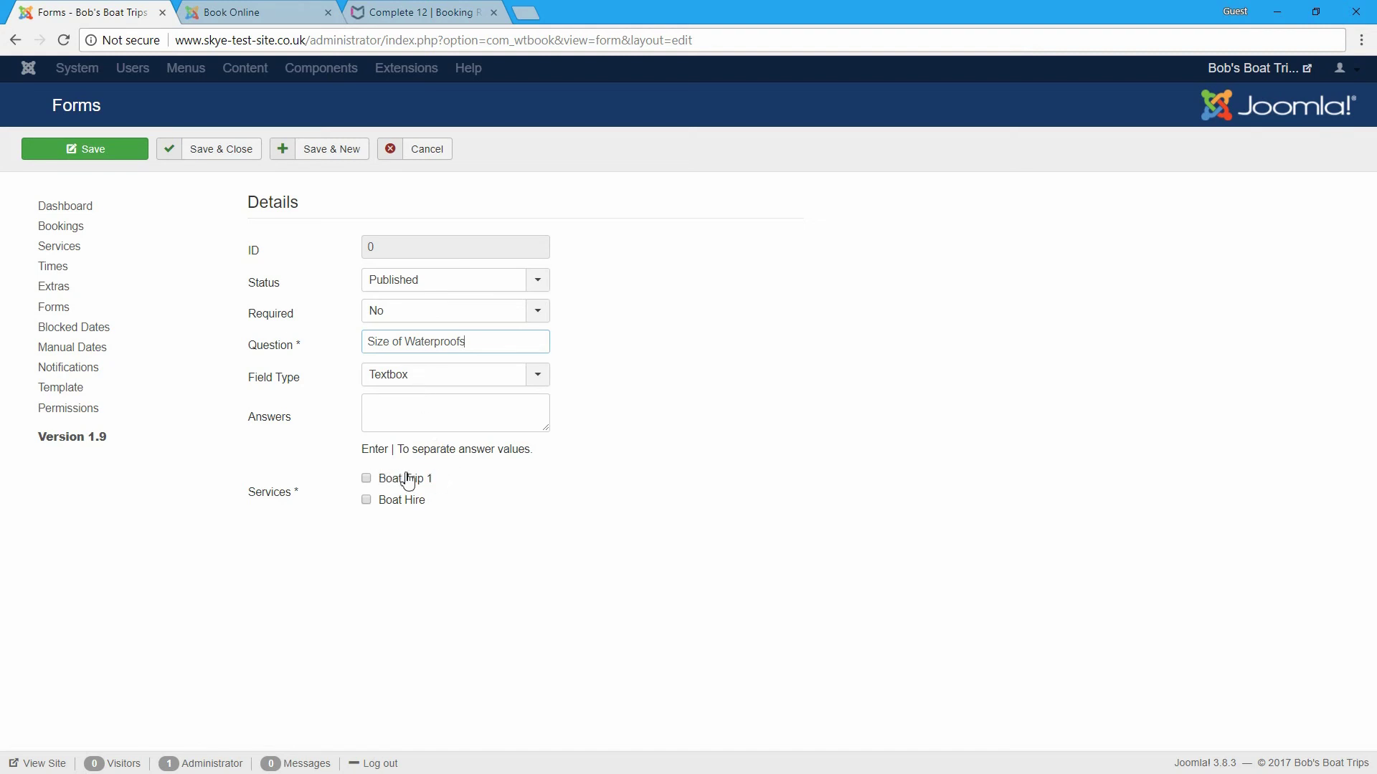
Make the question a Radio Button field with answers "S | M | L", assign it to Boat Trip 1, and save and close it
{"action": "left_click", "coordinate": [408, 380]}
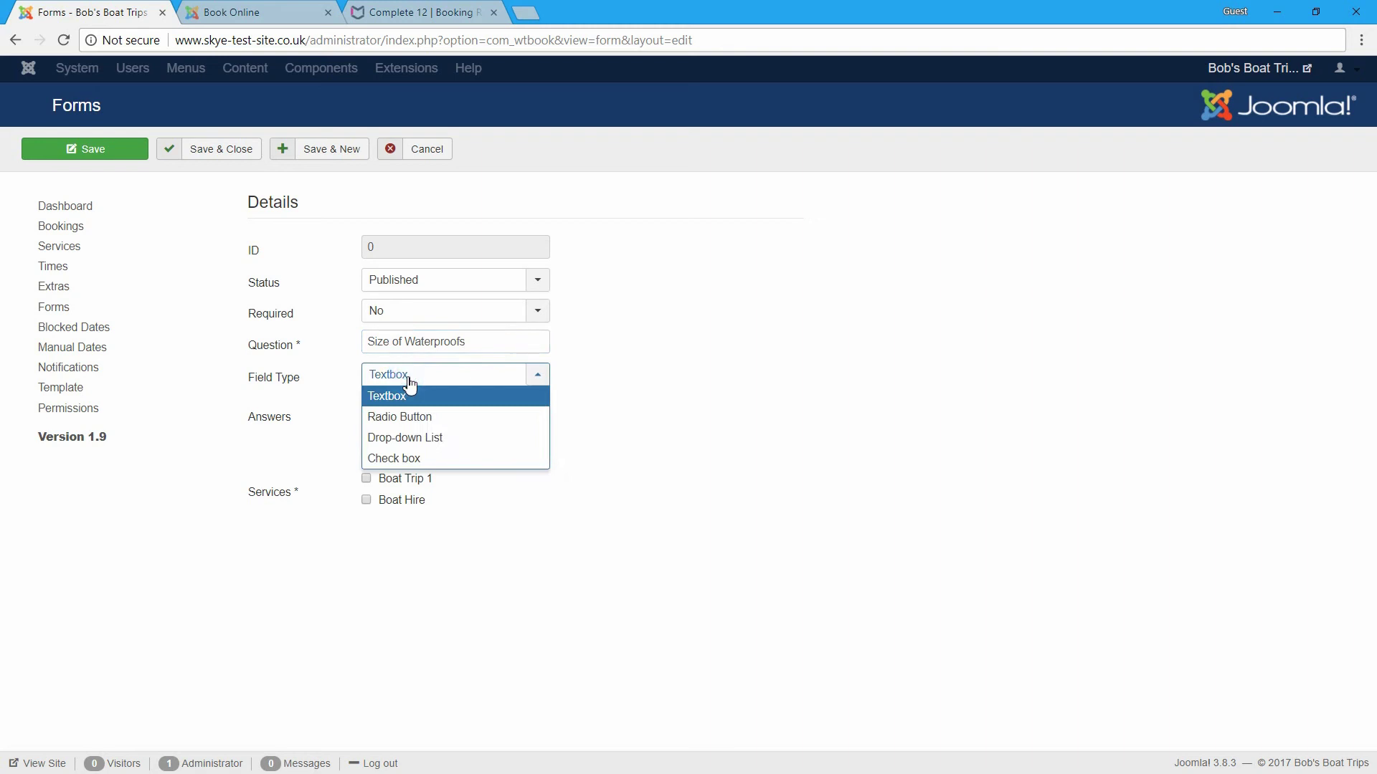
{"action": "left_click", "coordinate": [428, 423]}
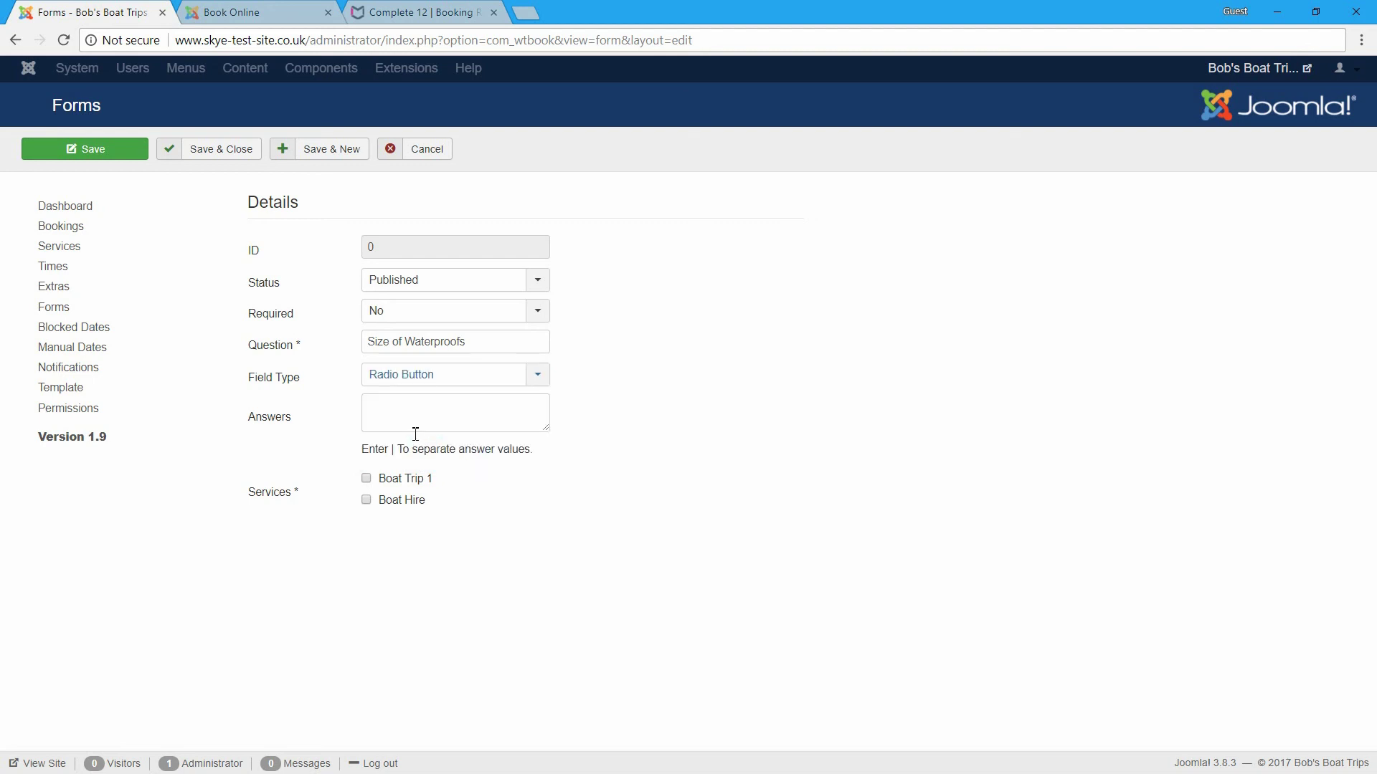
{"action": "left_click", "coordinate": [399, 420]}
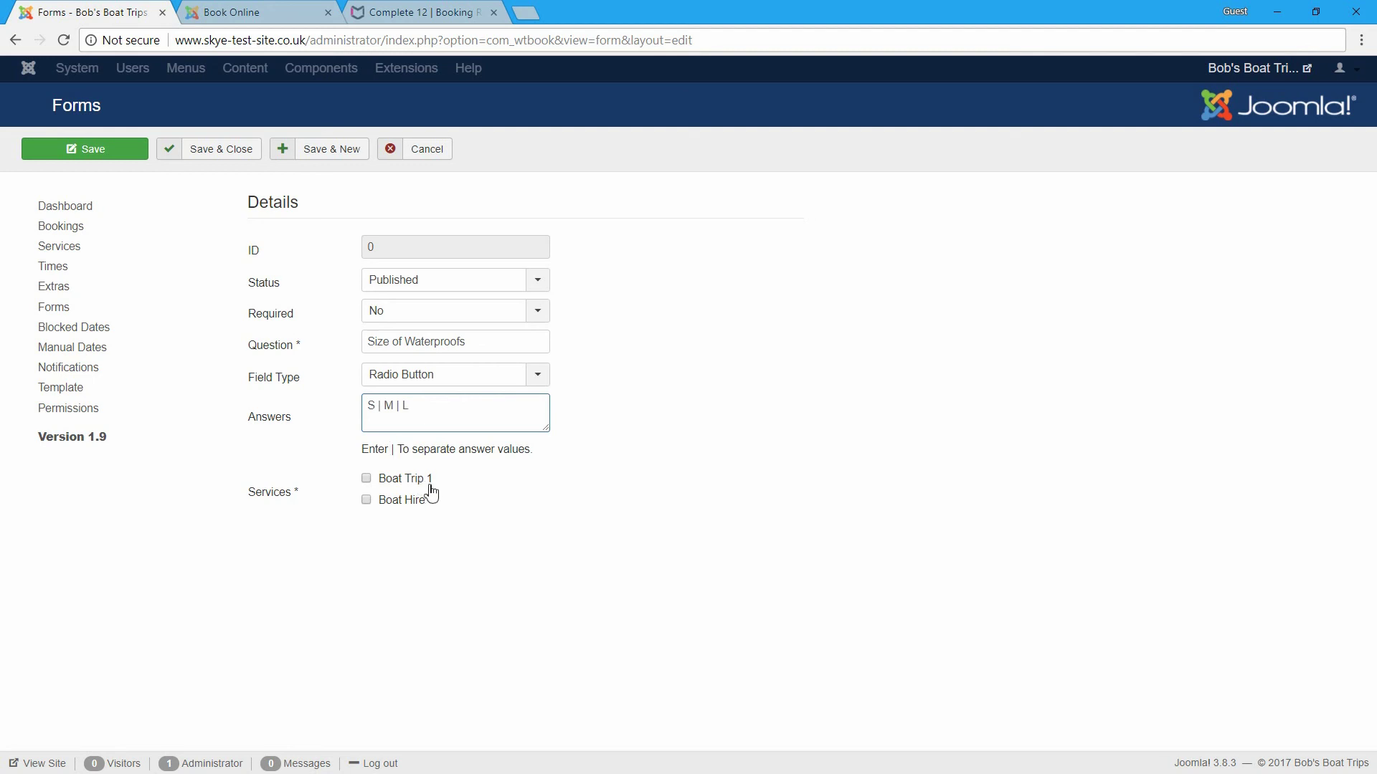
{"action": "left_click_drag", "start_coordinate": [384, 449], "coordinate": [400, 448]}
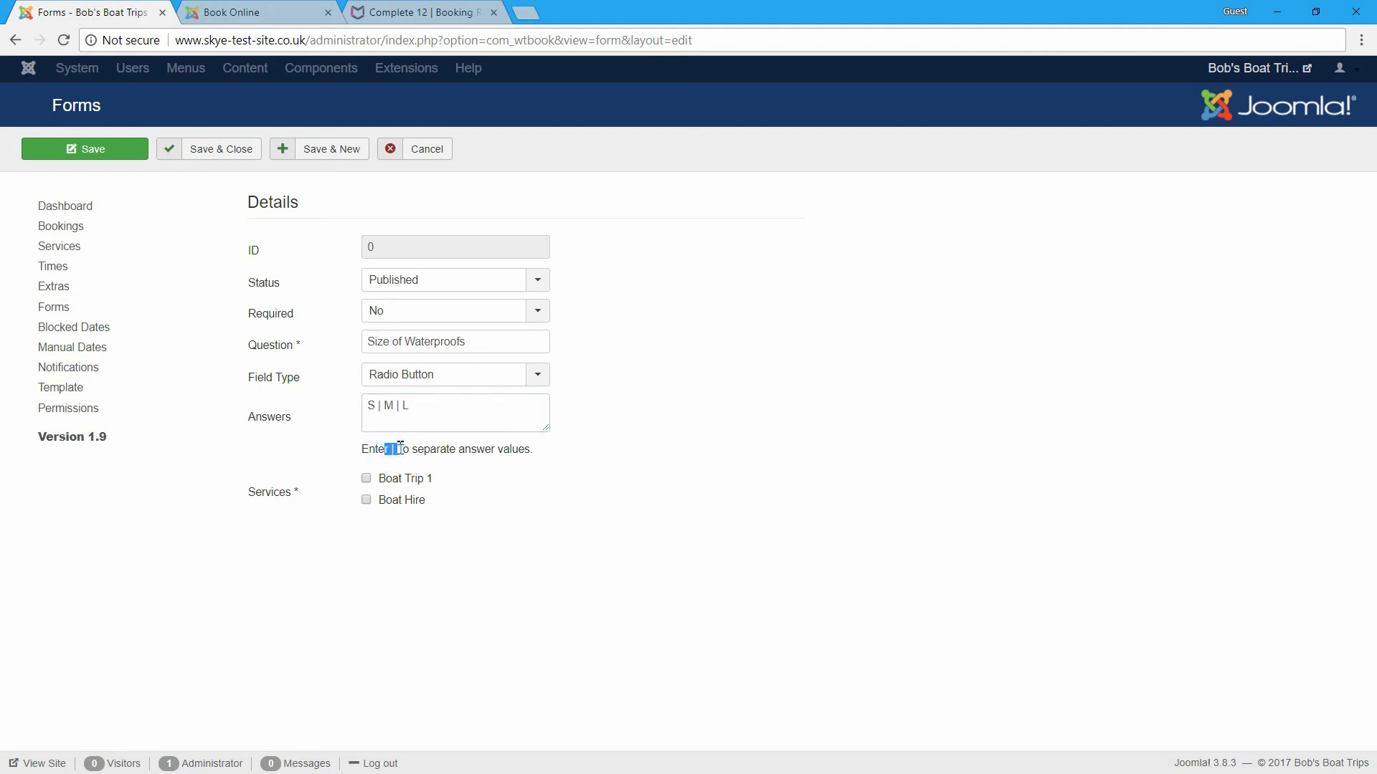
{"action": "left_click", "coordinate": [390, 481]}
{"action": "left_click", "coordinate": [219, 162]}
Restart the booking on the public Book Online page and choose Boat Trip 1 for 2nd Jan 2018 at 2pm
{"action": "left_click", "coordinate": [235, 16]}
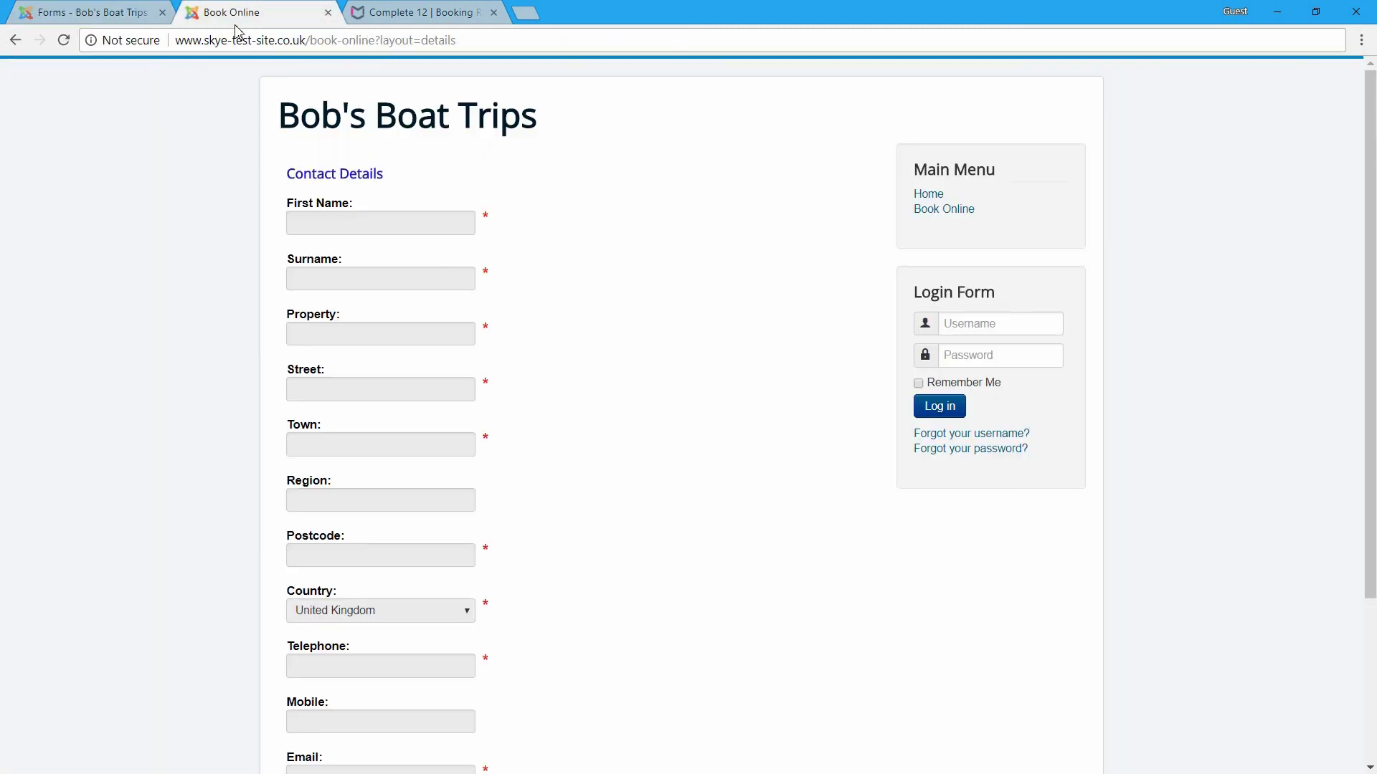
{"action": "left_click", "coordinate": [945, 210]}
{"action": "left_click", "coordinate": [63, 40]}
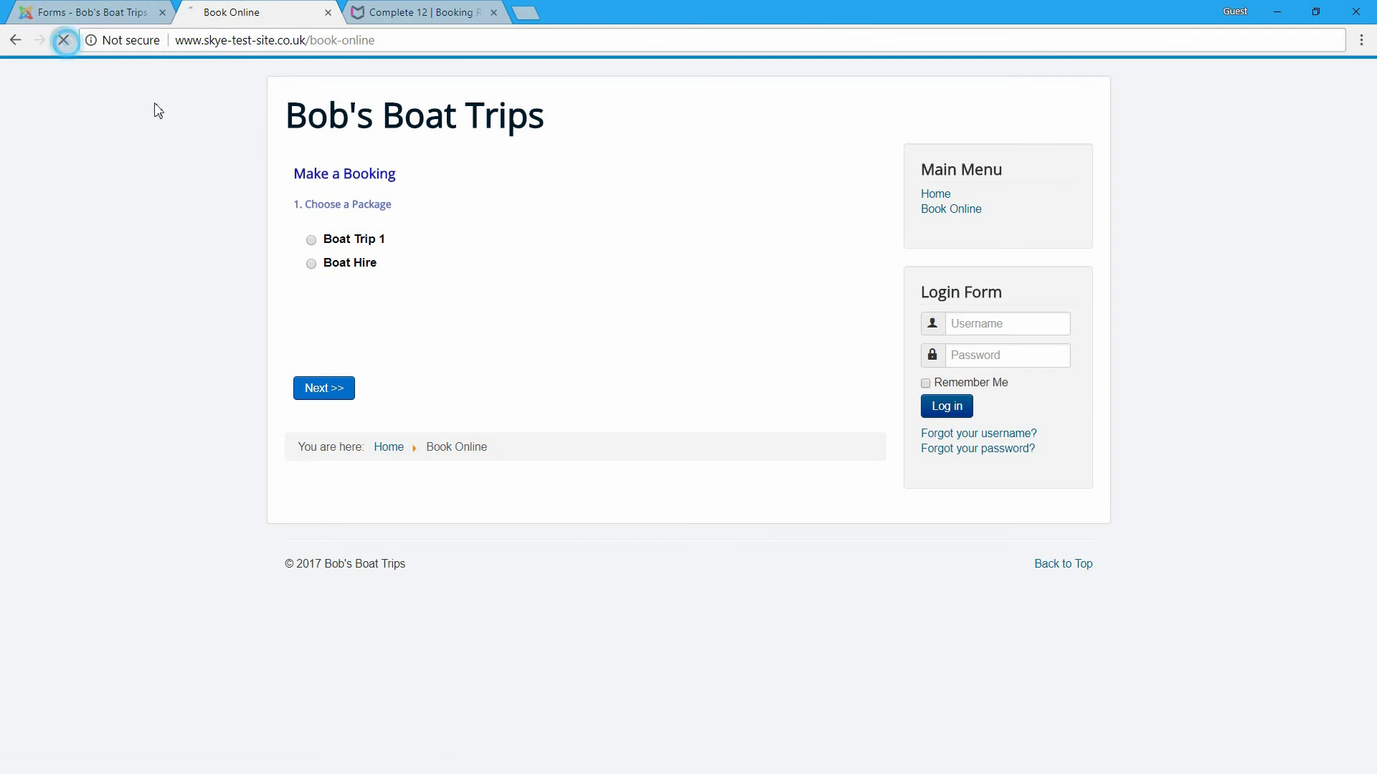
{"action": "left_click", "coordinate": [370, 244]}
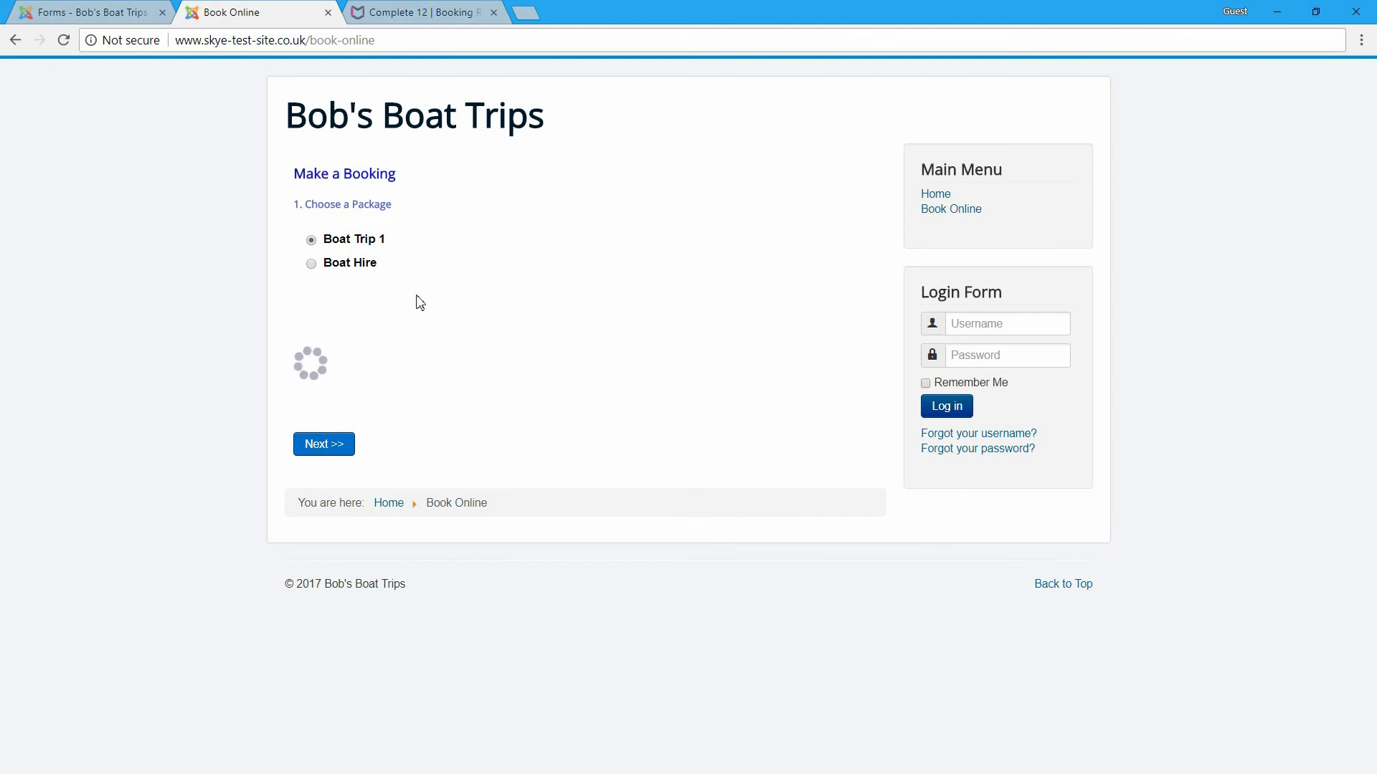
{"action": "left_click", "coordinate": [397, 334]}
{"action": "left_click", "coordinate": [362, 427]}
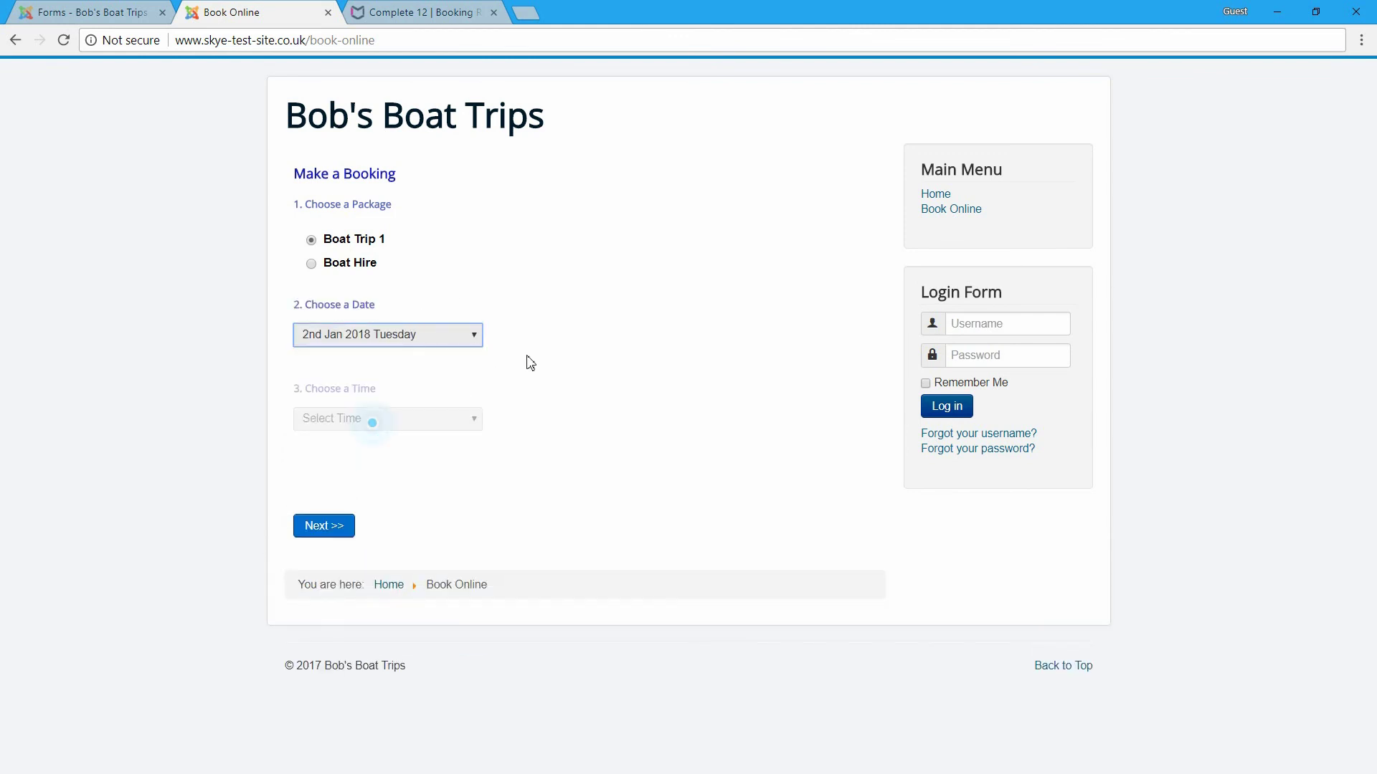
{"action": "left_click", "coordinate": [333, 420]}
{"action": "left_click", "coordinate": [346, 467]}
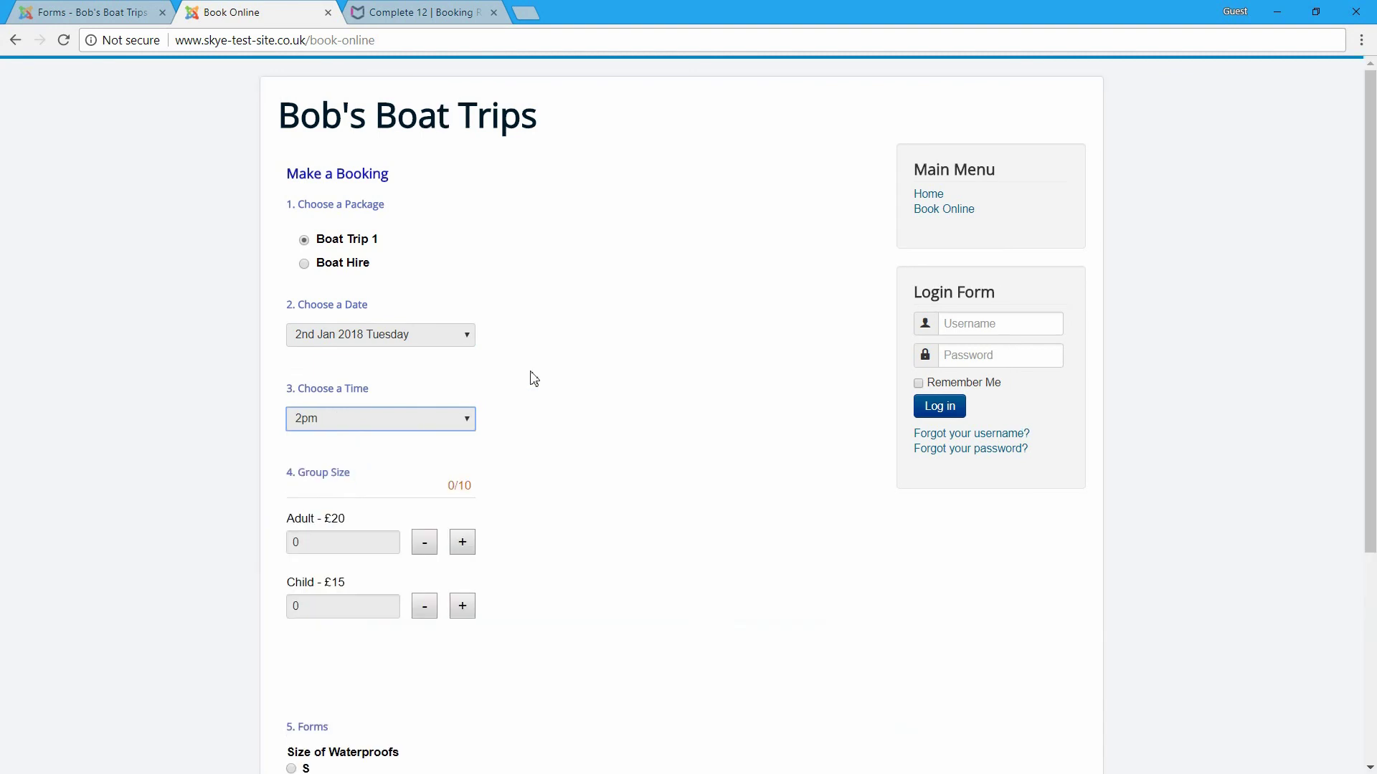
Book 1 adult and 1 child with waterproofs size S, and proceed to the contact details
{"action": "scroll", "coordinate": [533, 376], "scroll_direction": "down", "scroll_amount": 4}
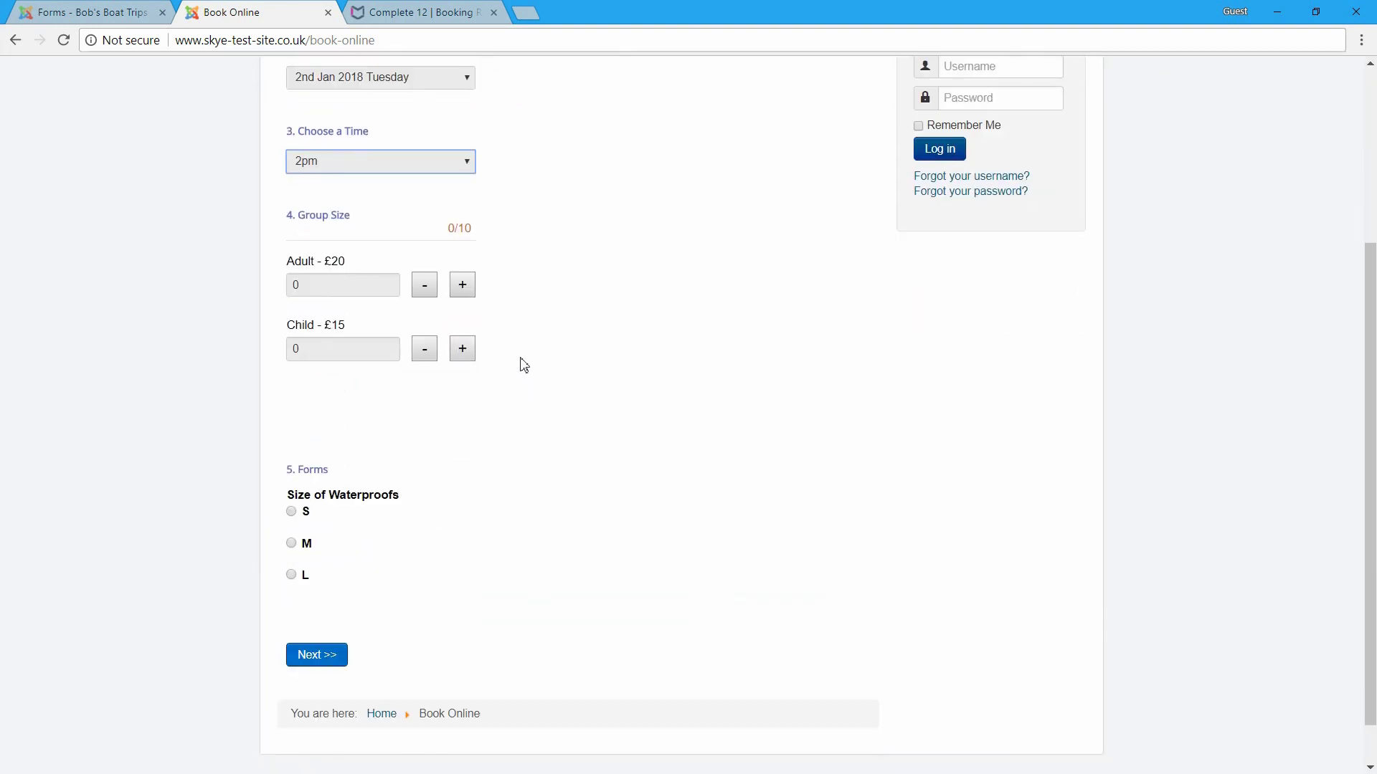
{"action": "left_click", "coordinate": [462, 287]}
{"action": "left_click", "coordinate": [468, 349]}
{"action": "scroll", "coordinate": [481, 466], "scroll_direction": "down", "scroll_amount": 2}
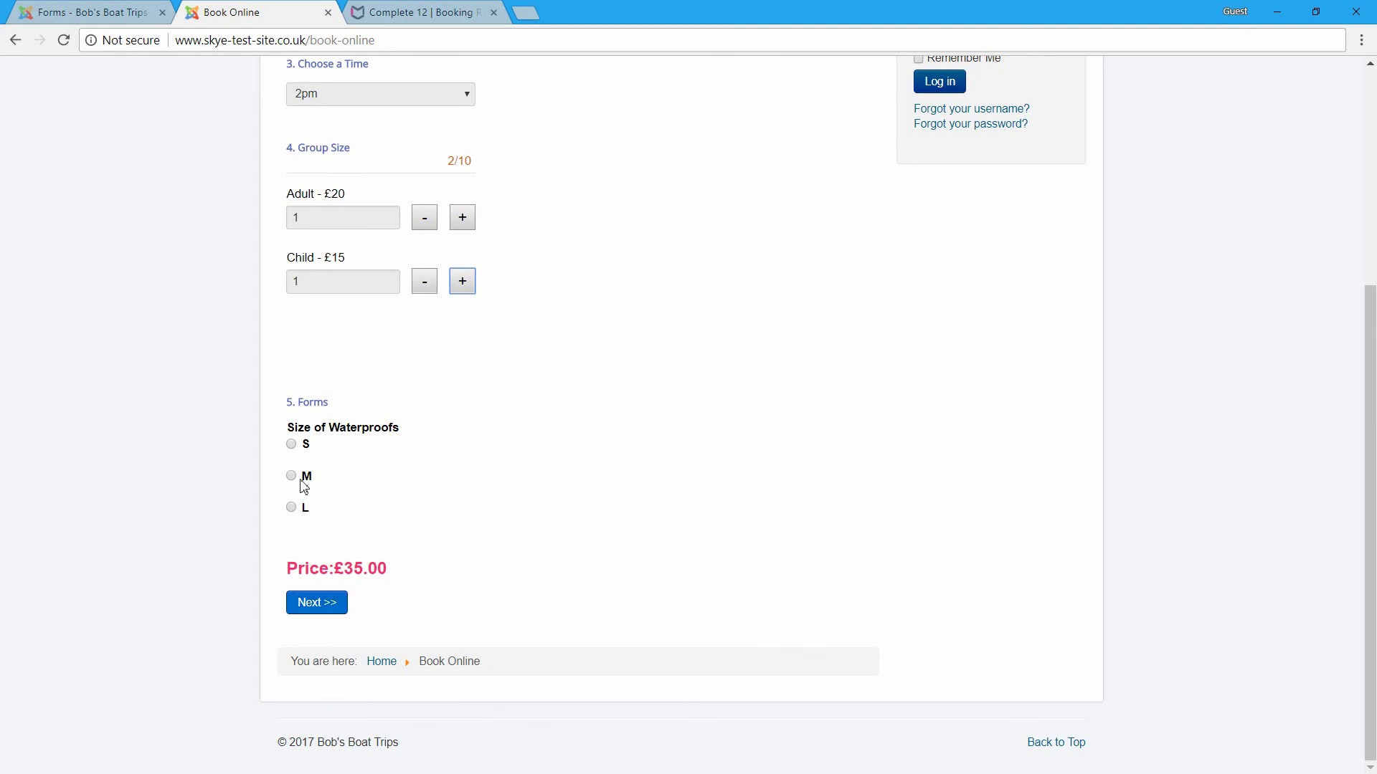
{"action": "left_click", "coordinate": [295, 447]}
{"action": "left_click", "coordinate": [333, 602]}
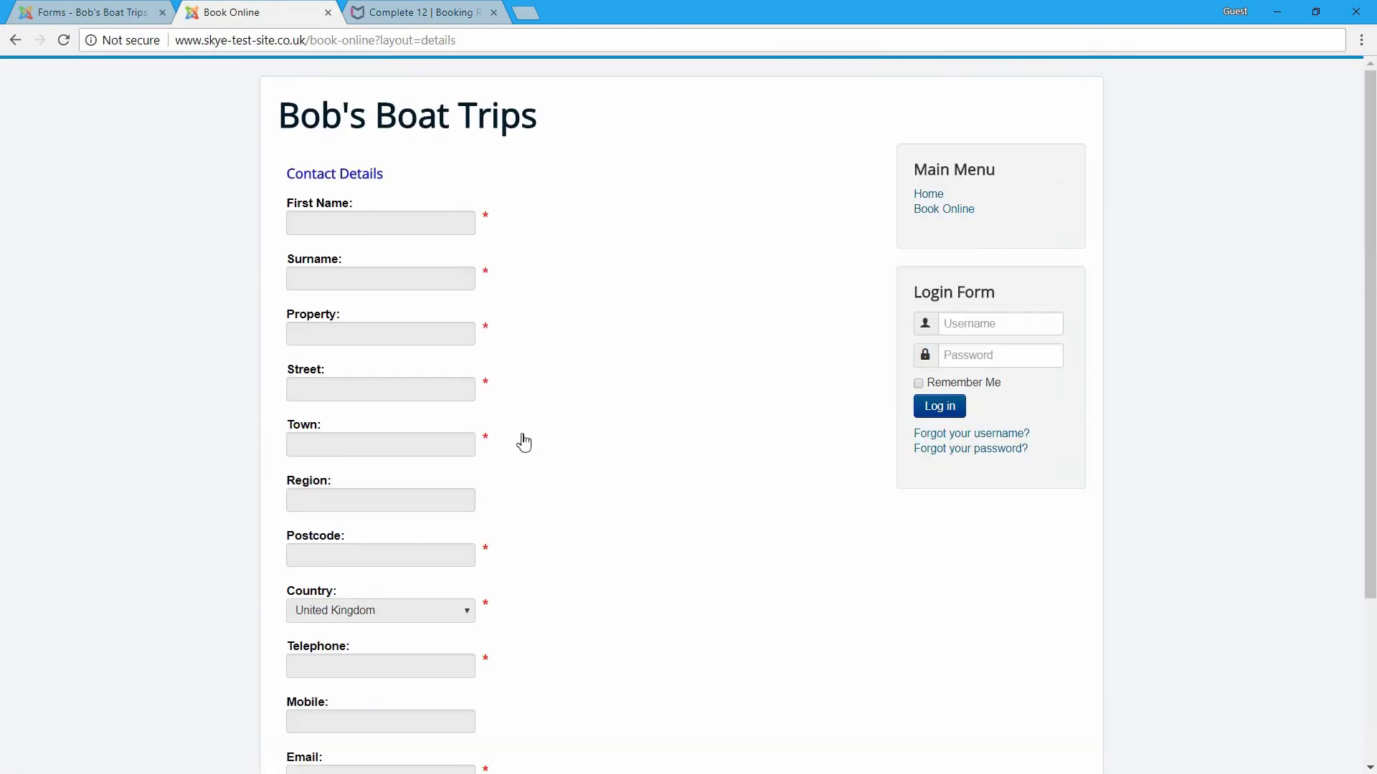
Return to the Forms list in the Joomla administration
{"action": "left_click", "coordinate": [79, 12]}
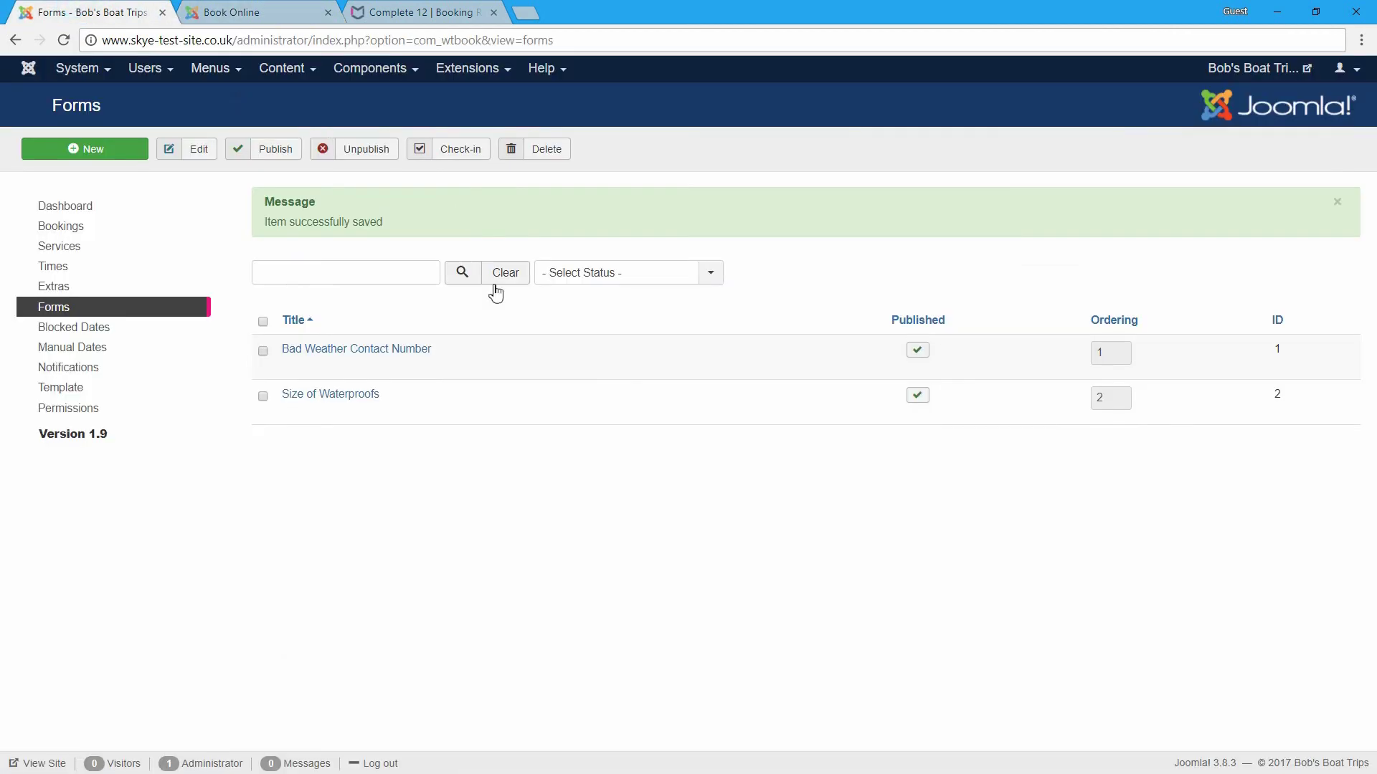